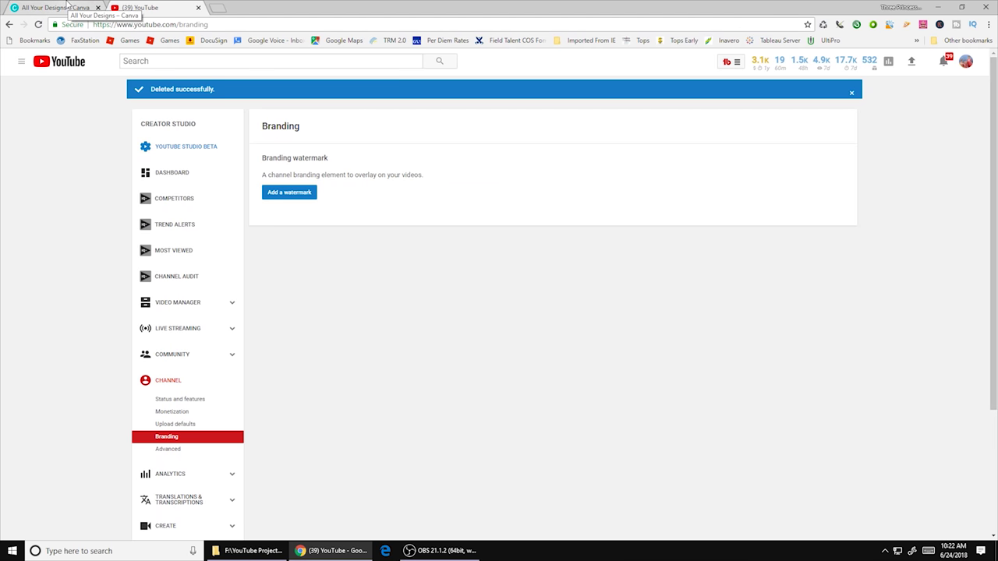
Step: Back on the Canva designs page, create a new design with custom dimensions of 400 × 400 px
click(67, 7)
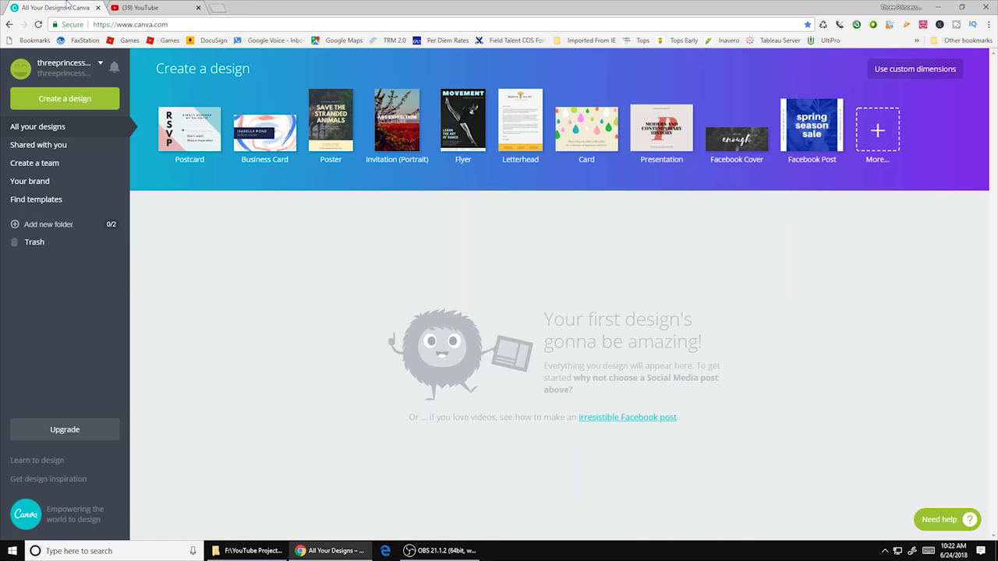
click(179, 23)
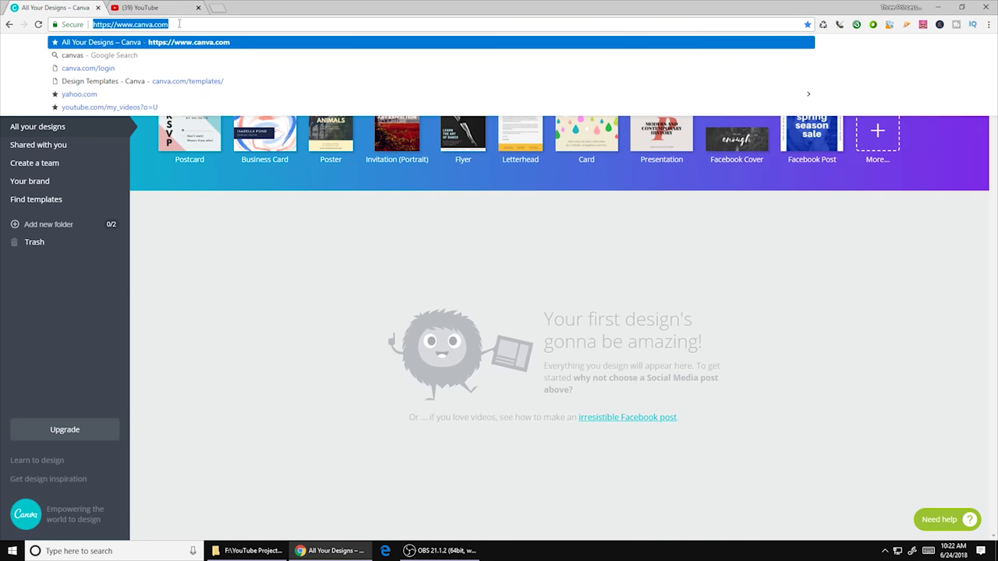
key(Escape)
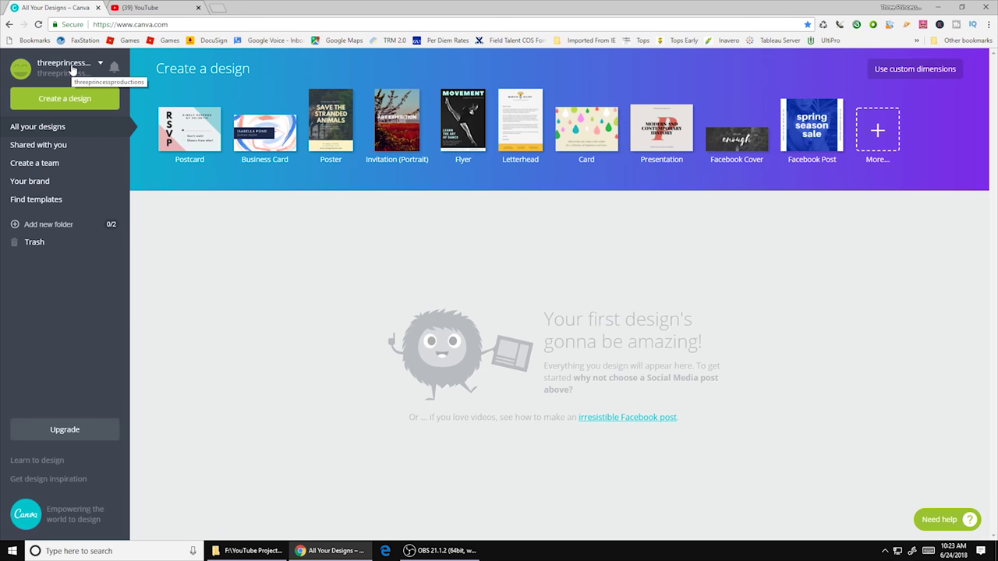
click(939, 72)
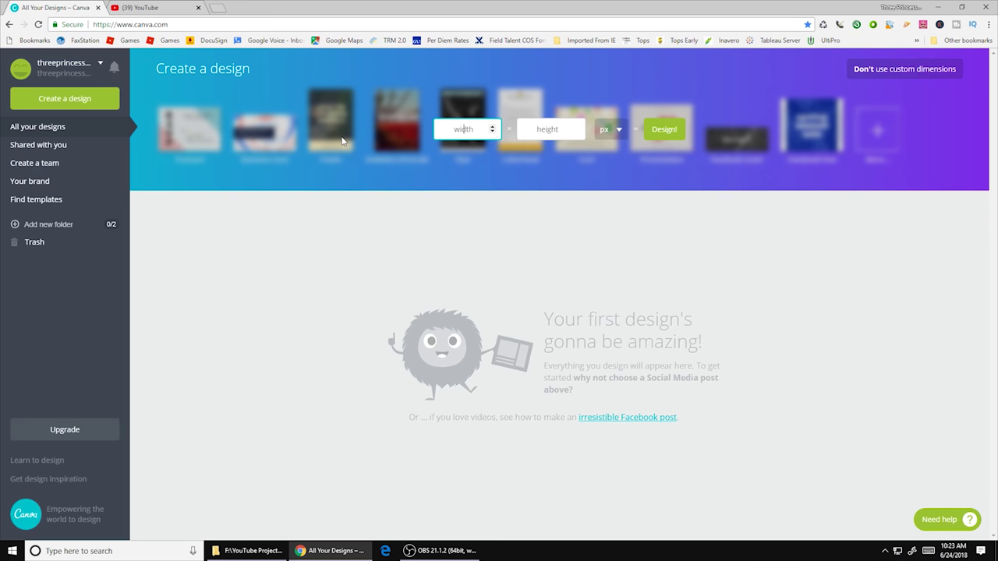
text(400)
key(Tab)
text(4)
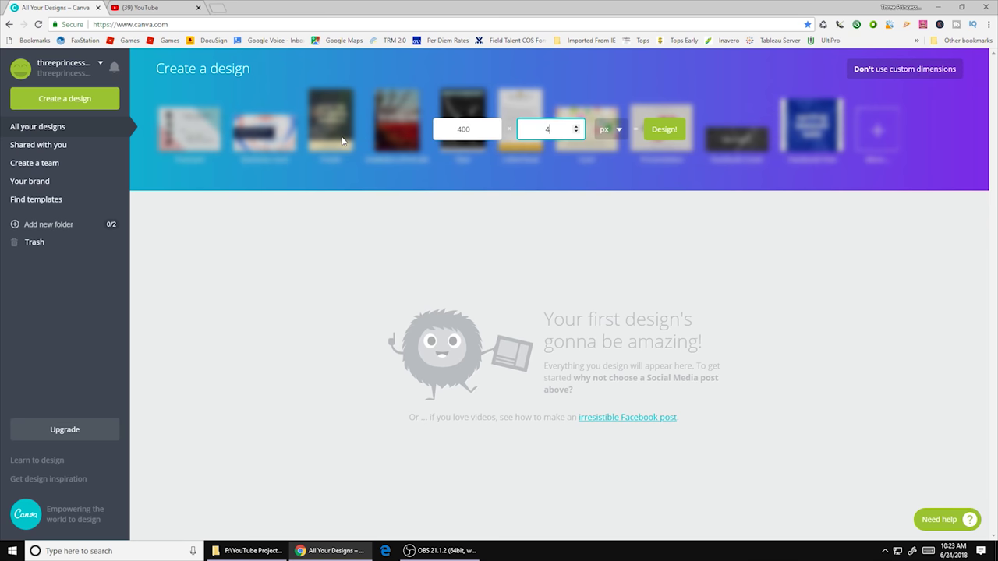
click(664, 133)
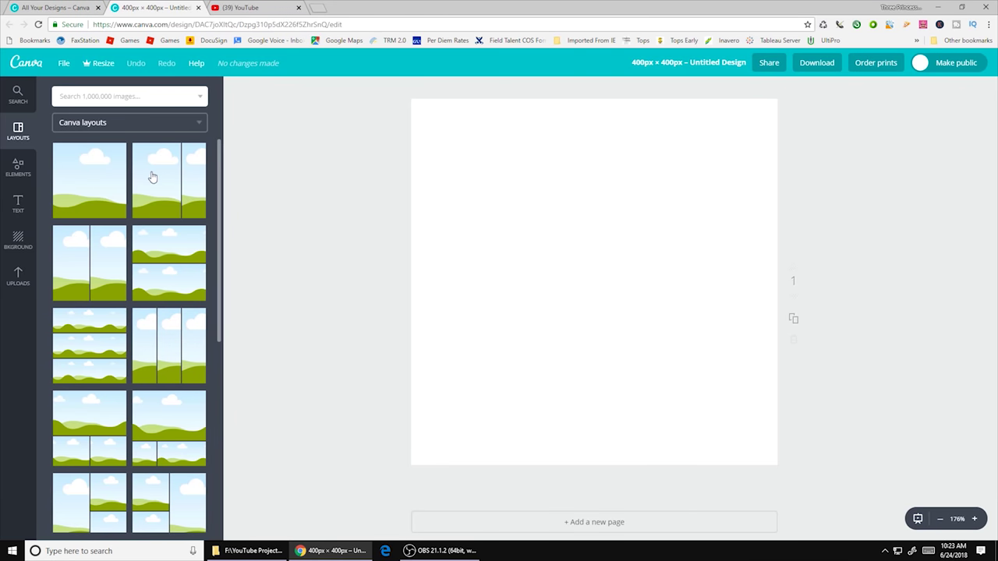
Step: Fill the page background with solid red (ff0b00) as a new document colour
click(18, 241)
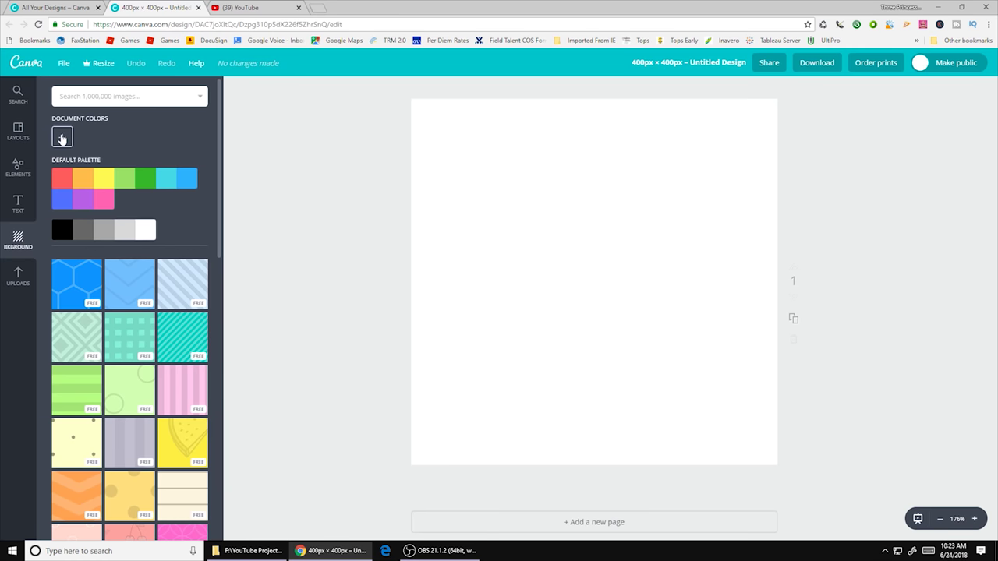
click(63, 138)
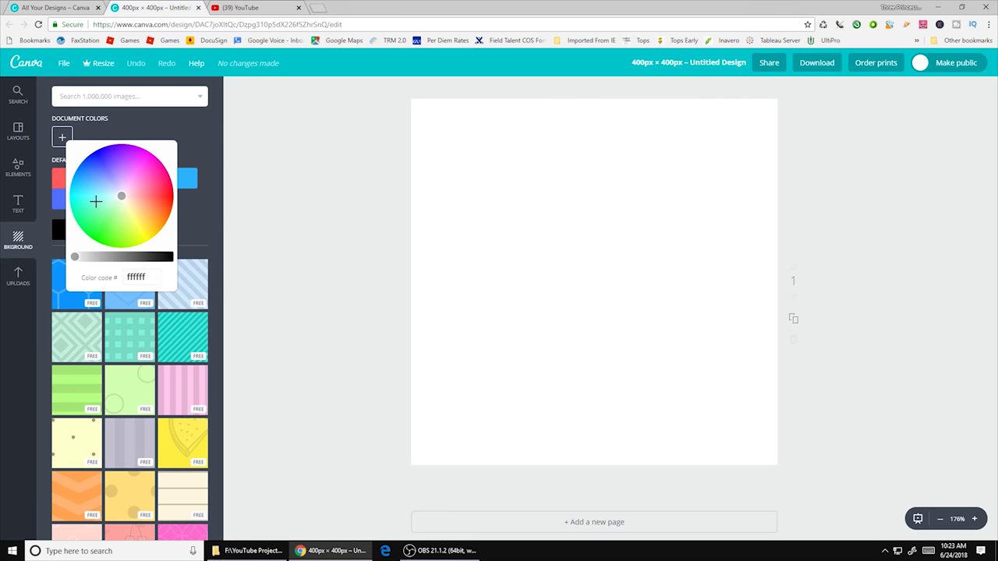
drag(116, 195, 210, 200)
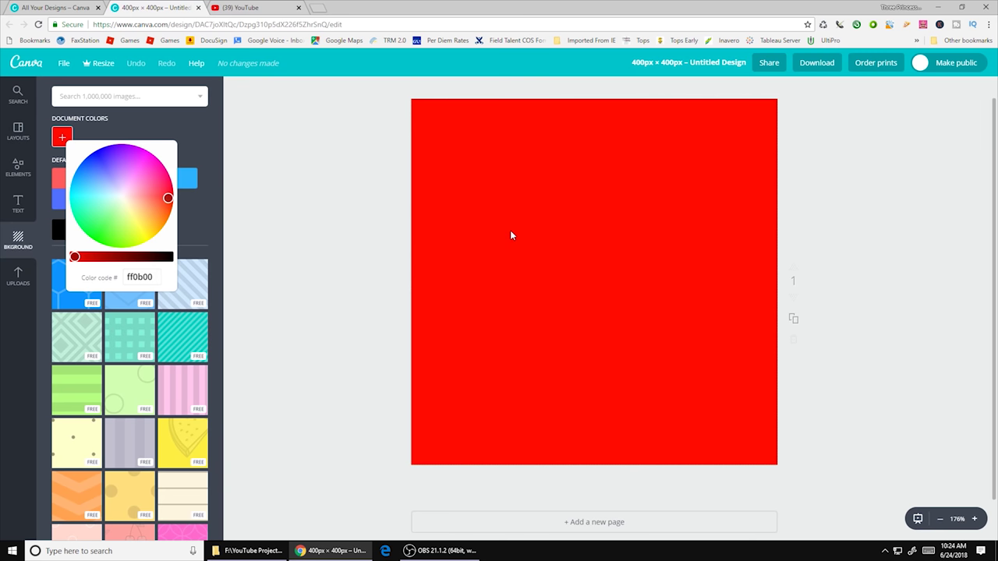
click(63, 139)
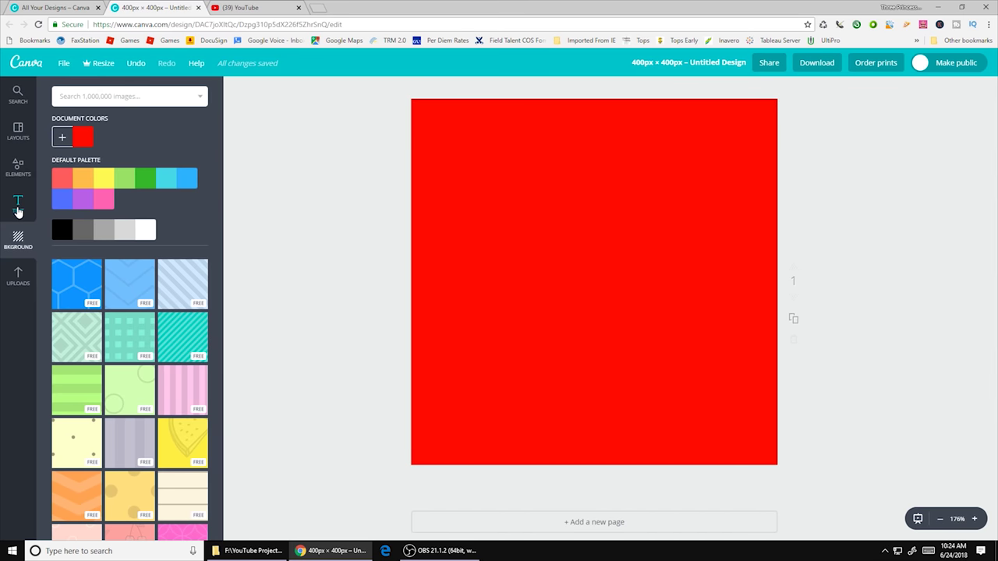
Step: Add a heading near the top of the red page that reads SUBSCRIBE
click(18, 209)
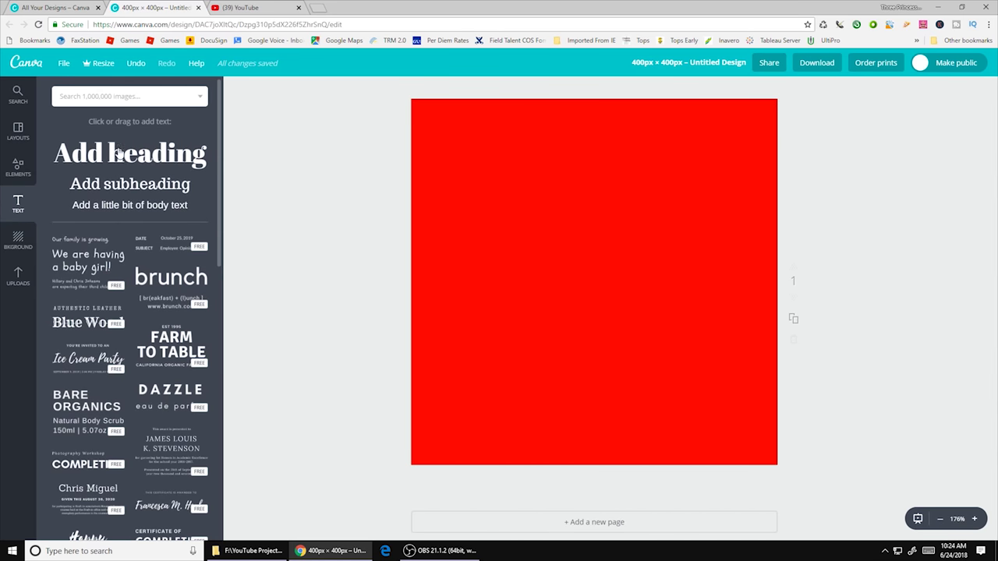
drag(118, 155, 513, 183)
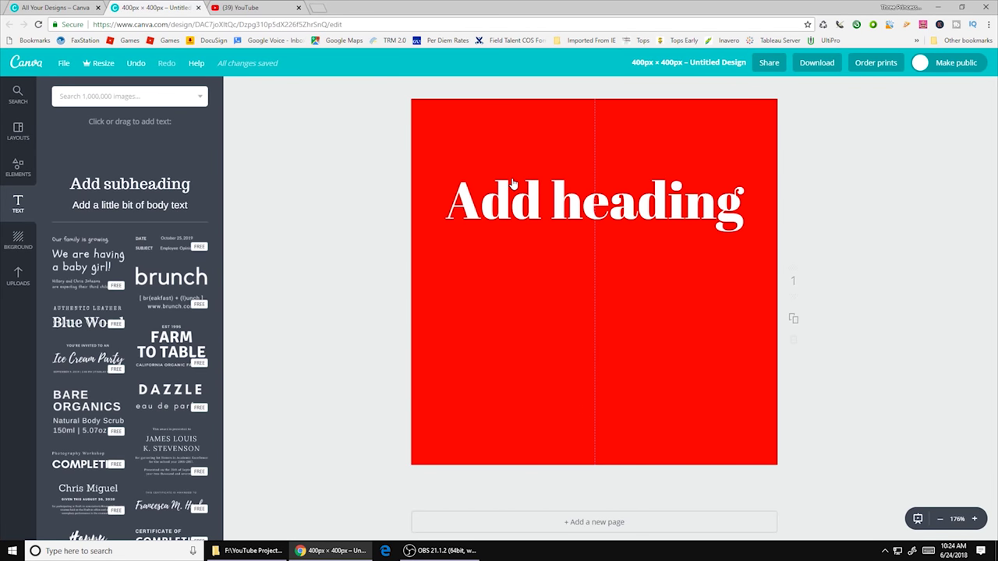
drag(513, 183, 514, 184)
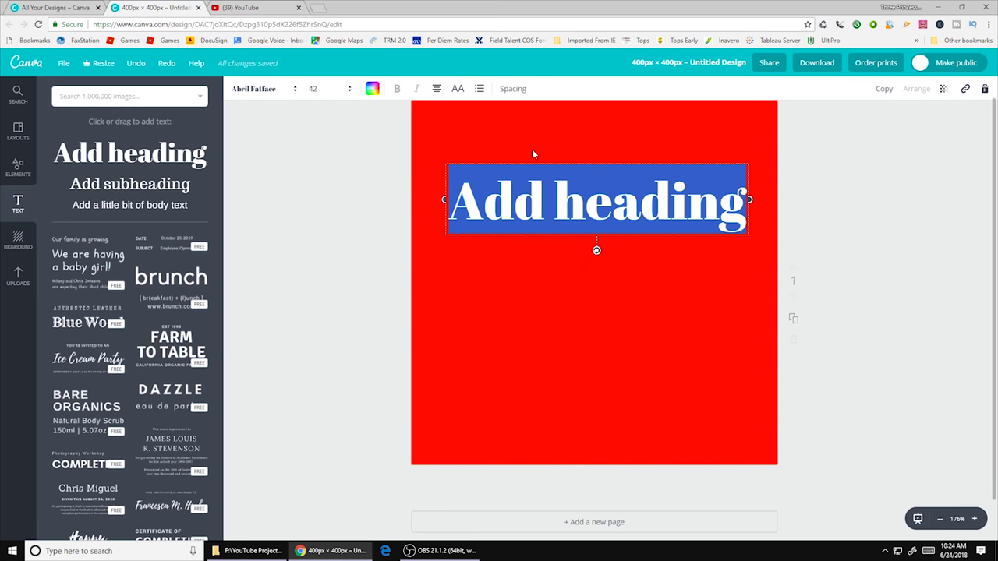
text(SB)
key(BackSpace)
text(U)
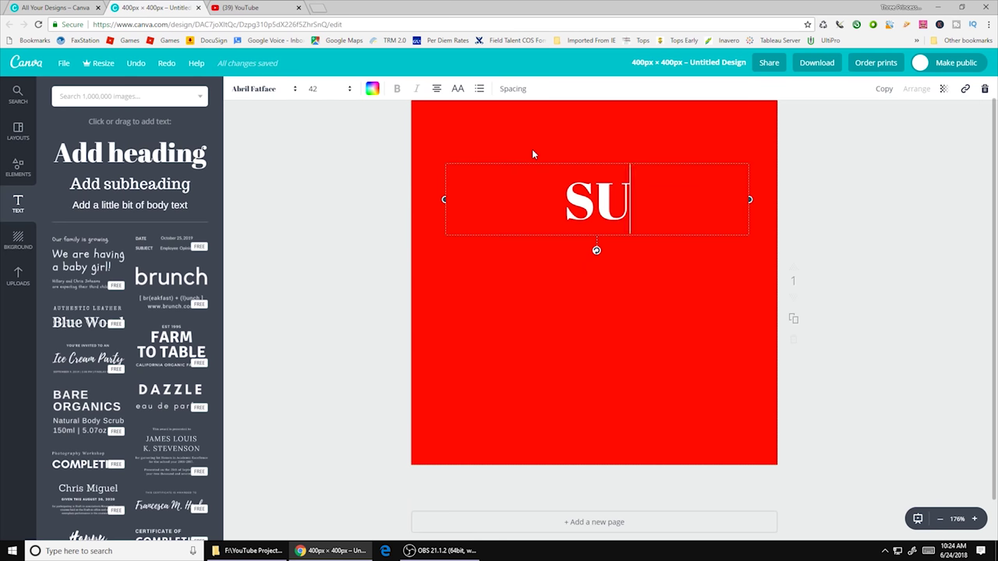
text(BSCRIBE)
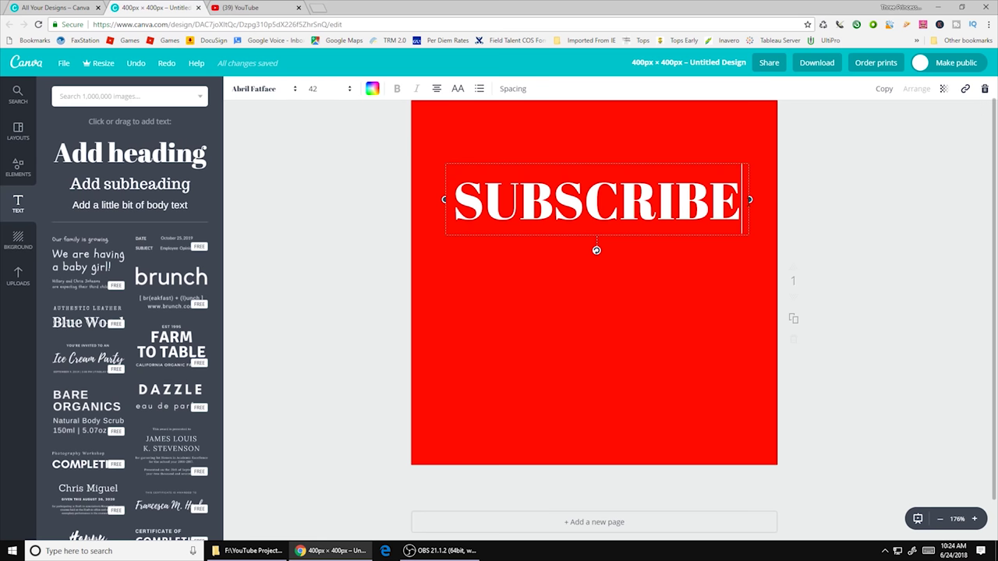
Step: Stretch the SUBSCRIBE text box to both page edges and select the word
drag(753, 200, 778, 199)
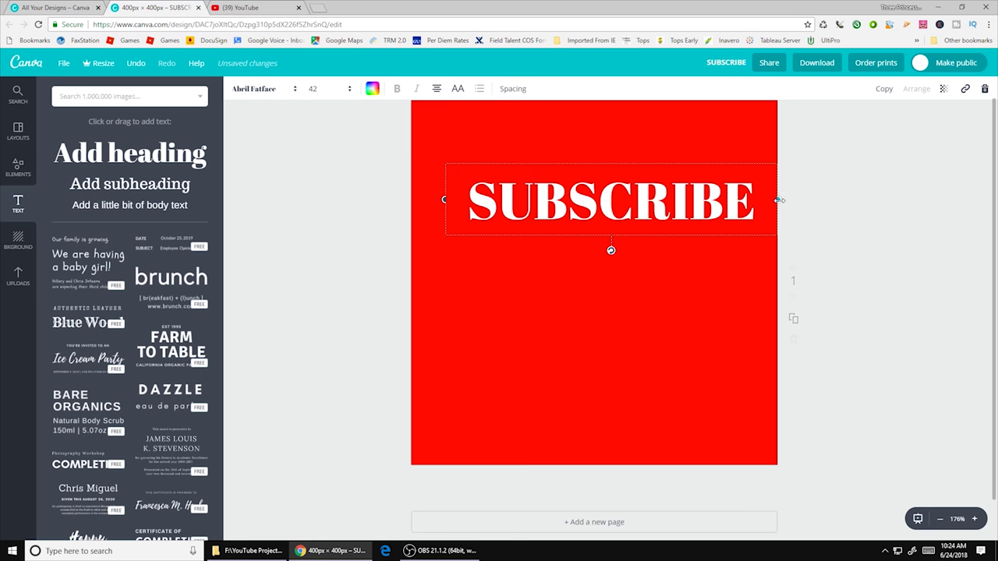
drag(443, 199, 411, 200)
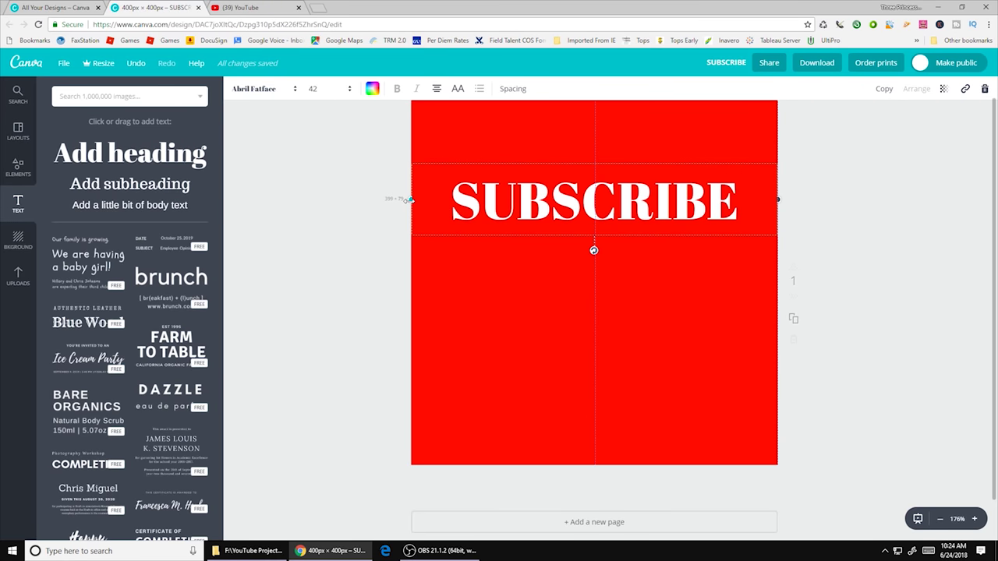
drag(411, 200, 408, 200)
double_click(613, 201)
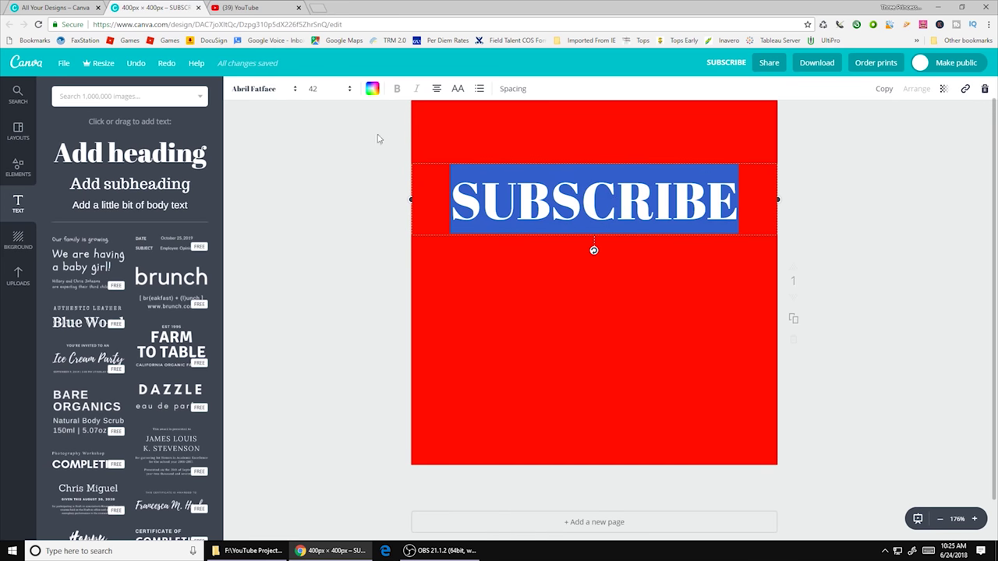
Step: Change the SUBSCRIBE font to Roboto
click(290, 90)
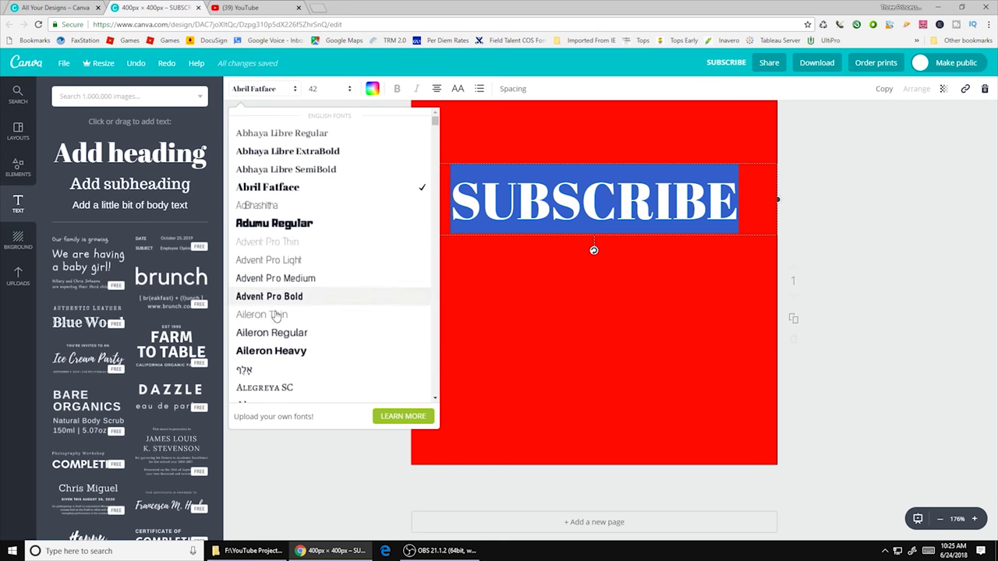
scroll(285, 327, down, 12)
scroll(289, 330, down, 15)
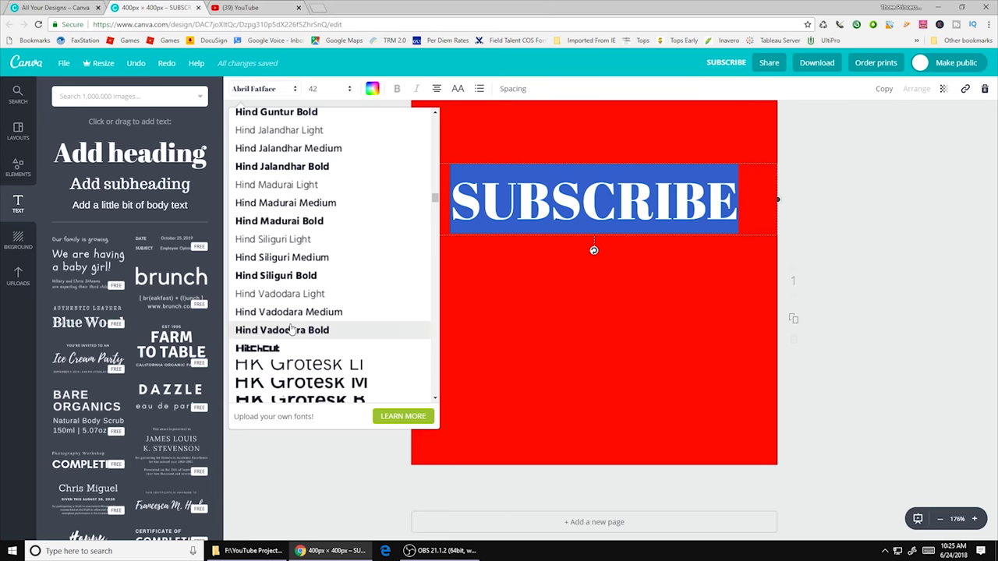
scroll(290, 330, down, 15)
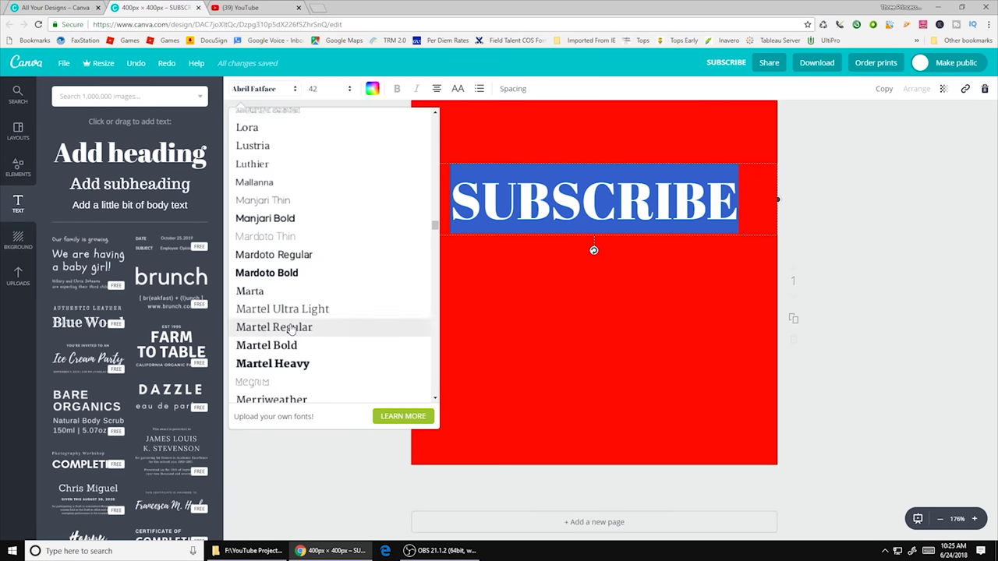
scroll(290, 331, down, 15)
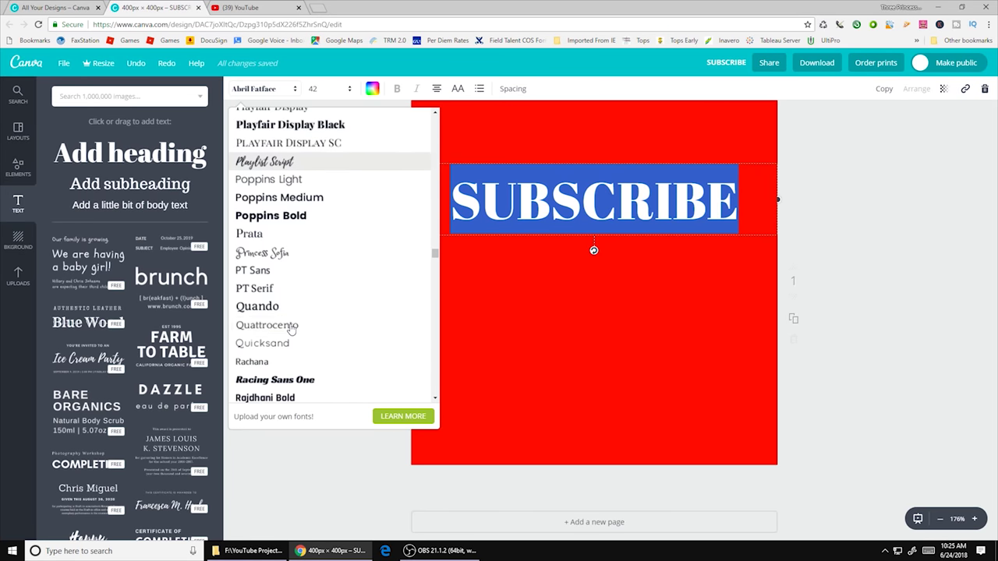
scroll(290, 331, down, 8)
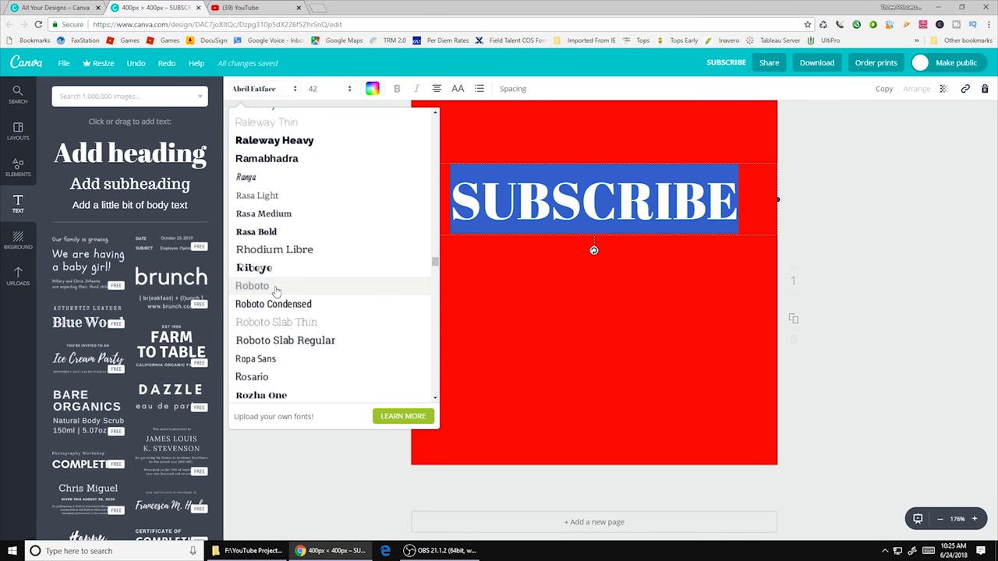
click(275, 287)
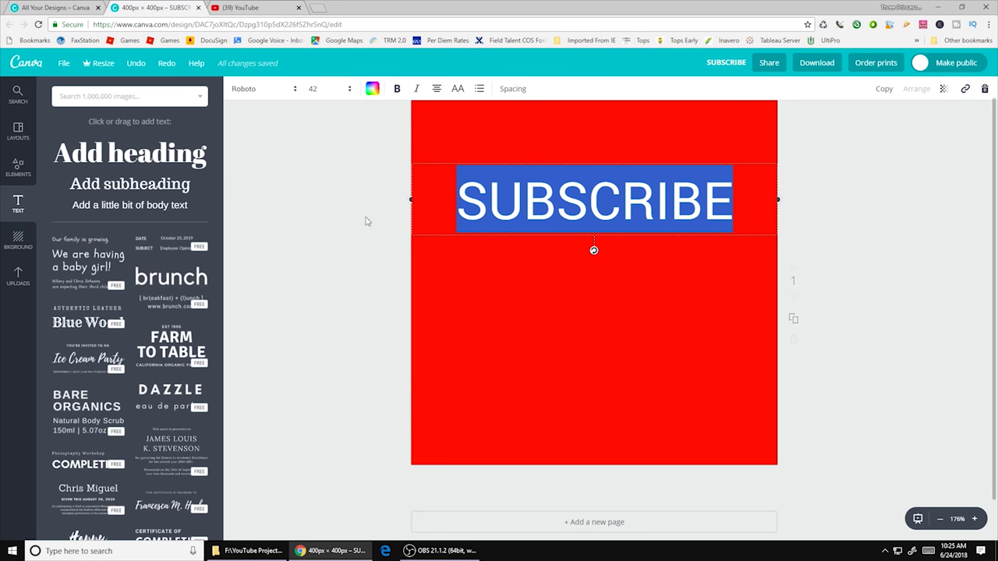
Step: Try font sizes 72, 64, 56 and 48 to fit SUBSCRIBE on one line
click(337, 92)
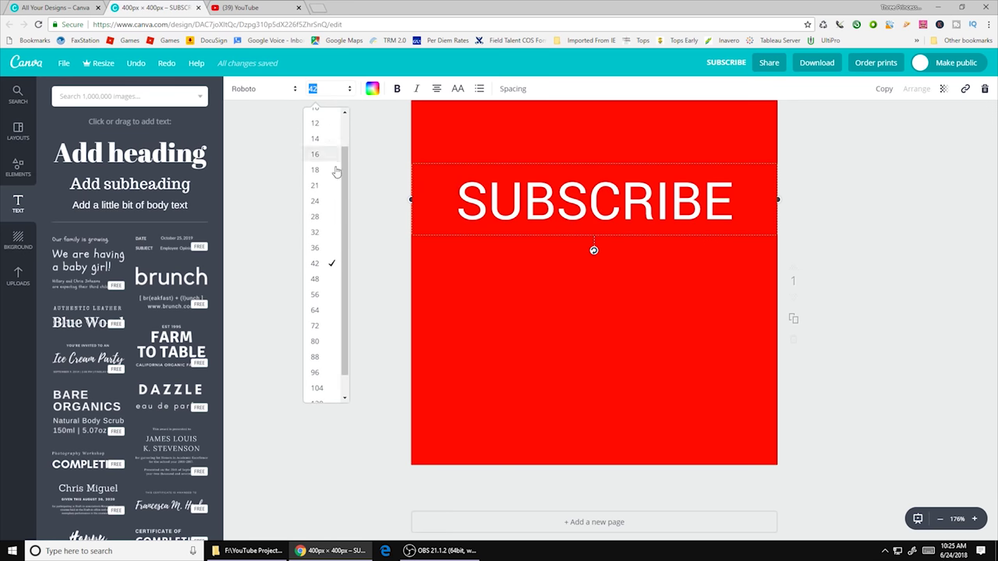
click(322, 326)
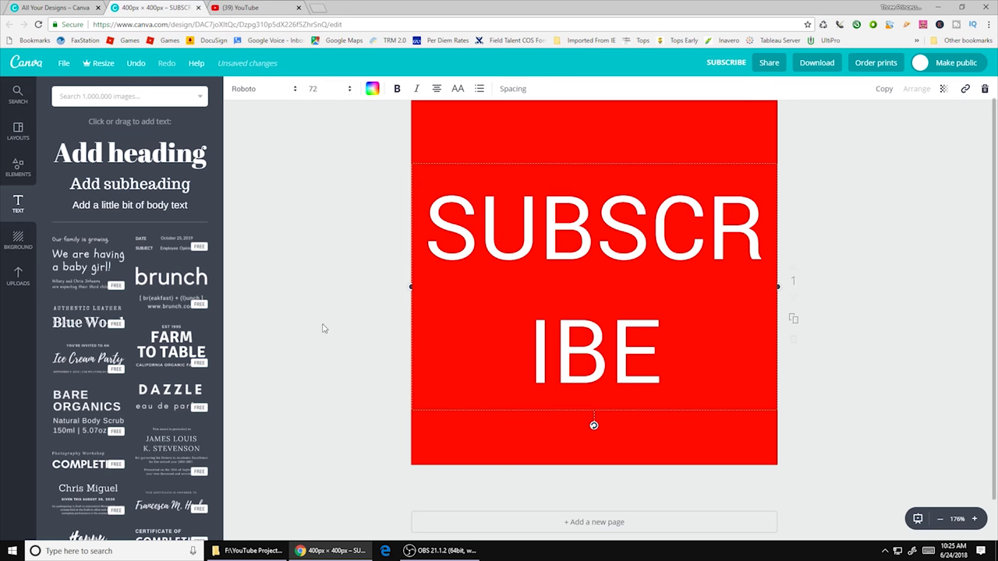
click(324, 94)
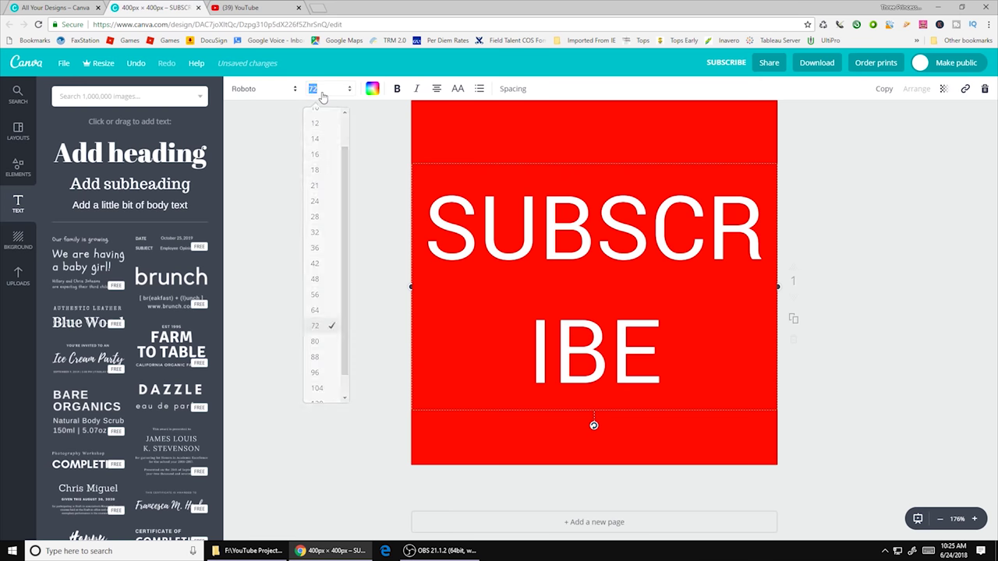
click(316, 313)
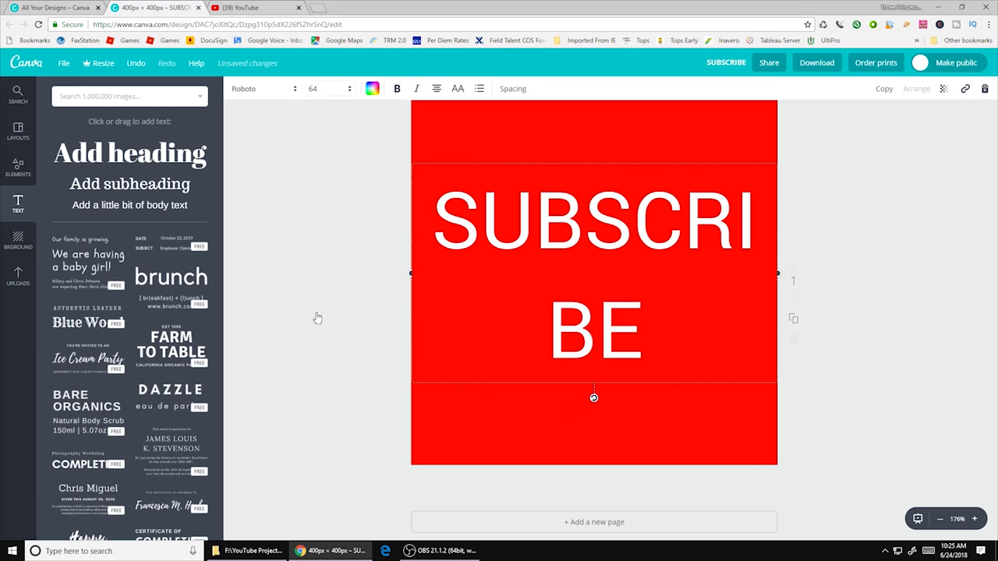
click(329, 93)
click(316, 295)
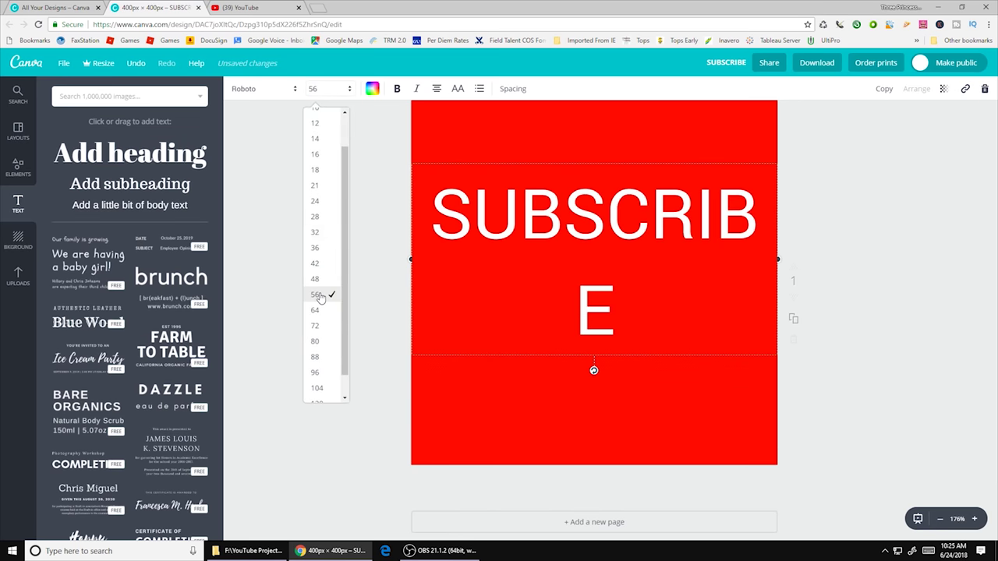
click(329, 93)
click(323, 281)
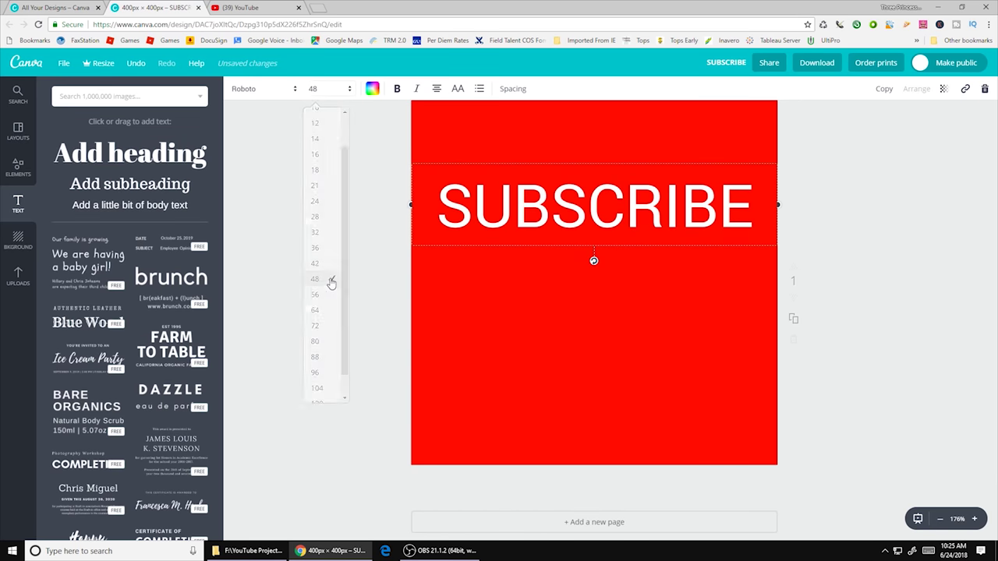
Step: Set SUBSCRIBE to size 50 in bold, and place a second heading on the lower half
click(324, 94)
text(50)
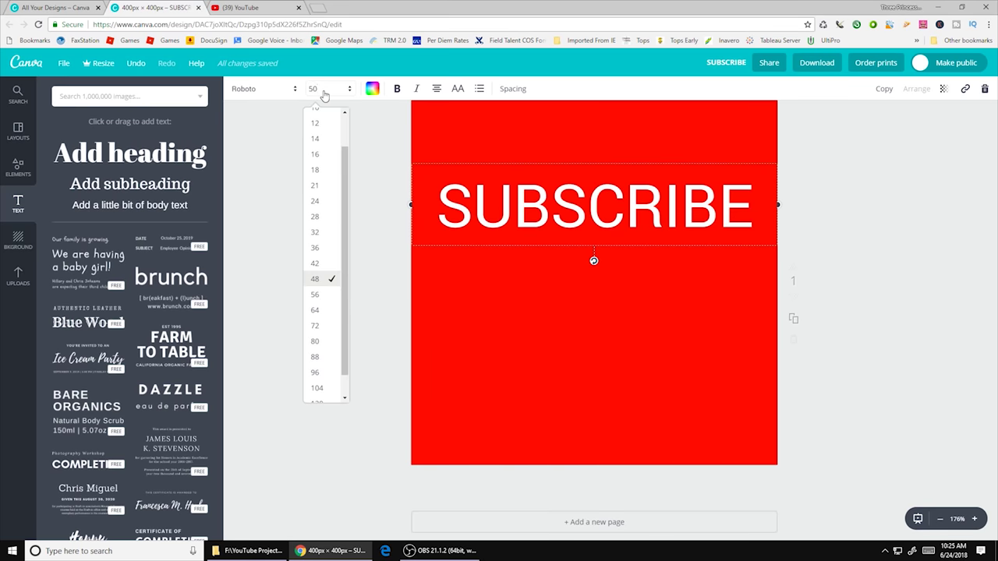
key(Return)
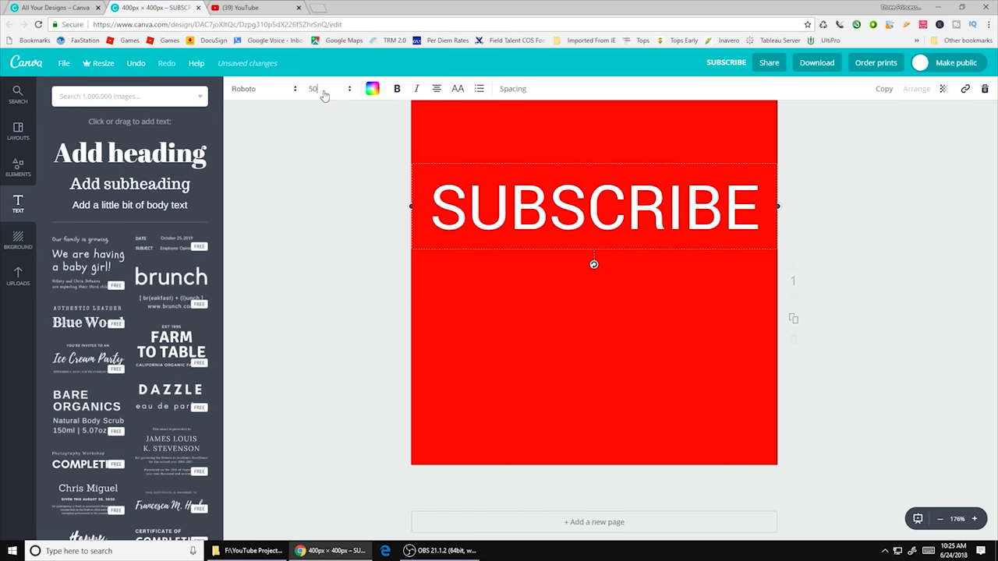
click(397, 89)
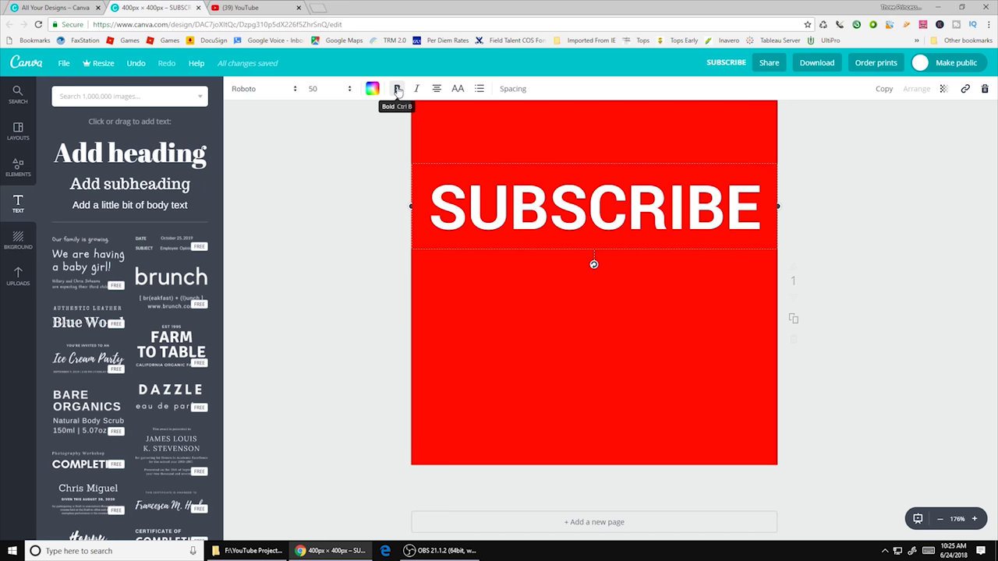
drag(109, 153, 535, 332)
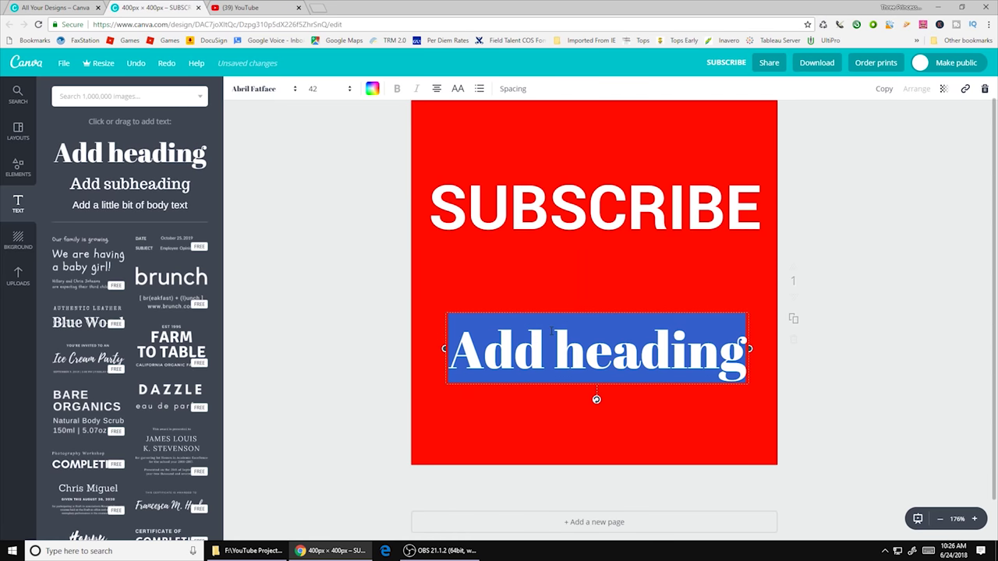
Step: Make the second heading read NOW and widen its box to both edges of the square
text(NOW)
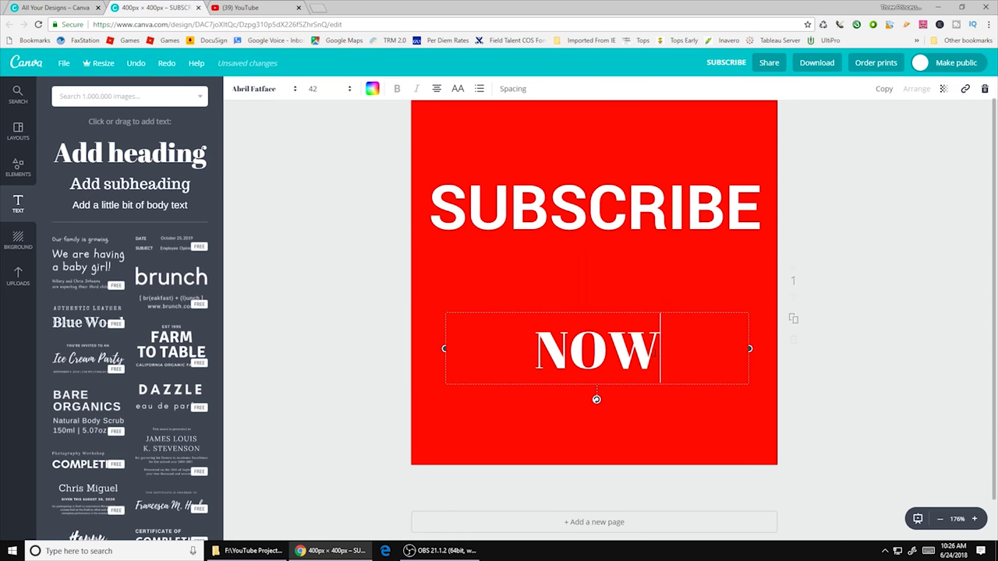
drag(750, 349, 778, 350)
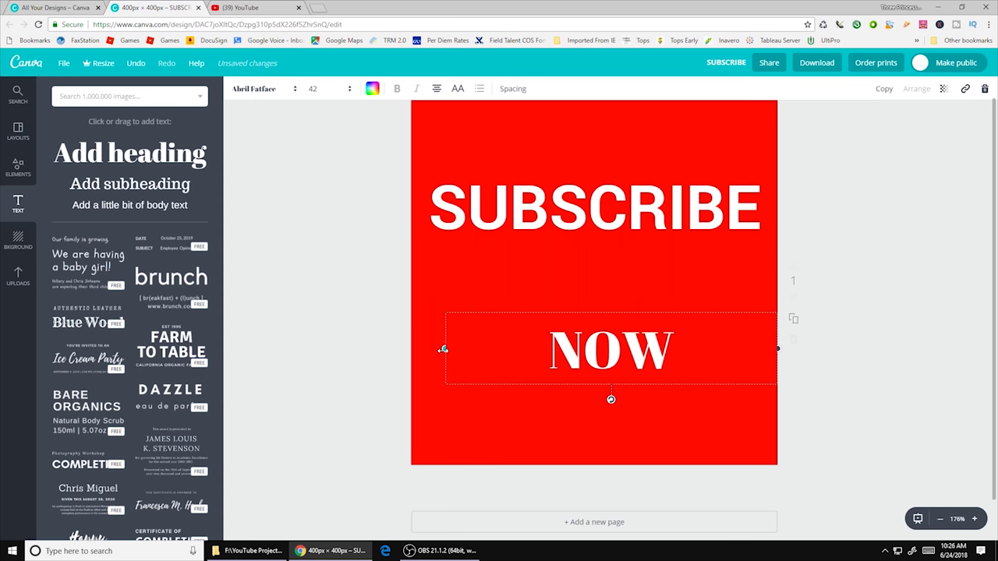
drag(443, 349, 411, 349)
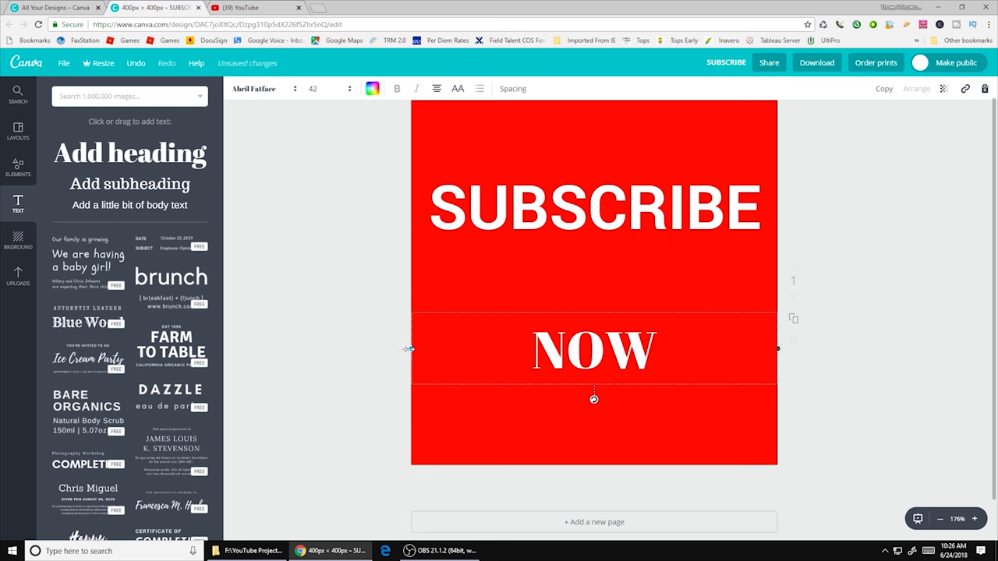
click(594, 348)
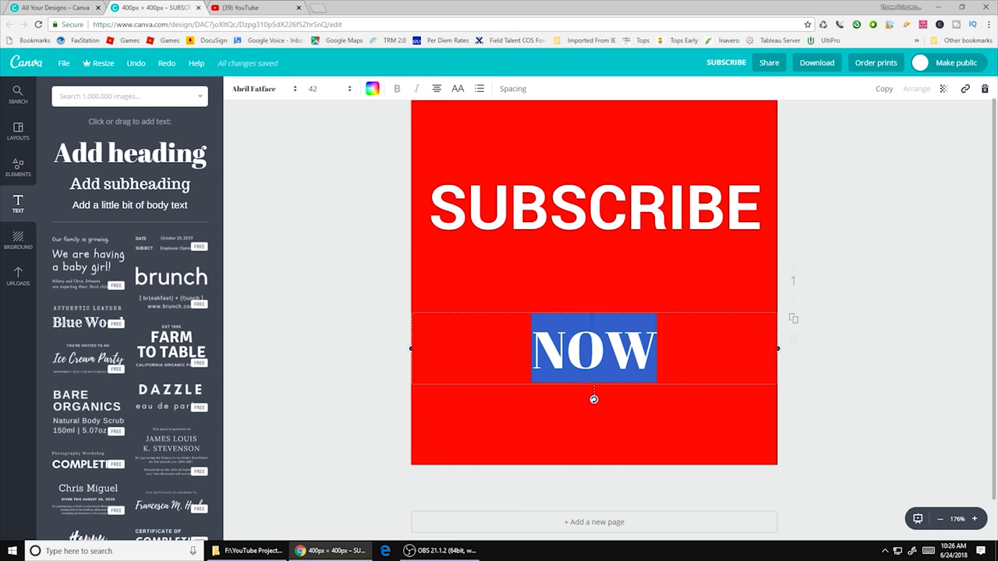
Step: Style the NOW text as bold Roboto at size 104
click(289, 91)
scroll(292, 277, down, 10)
scroll(296, 285, down, 20)
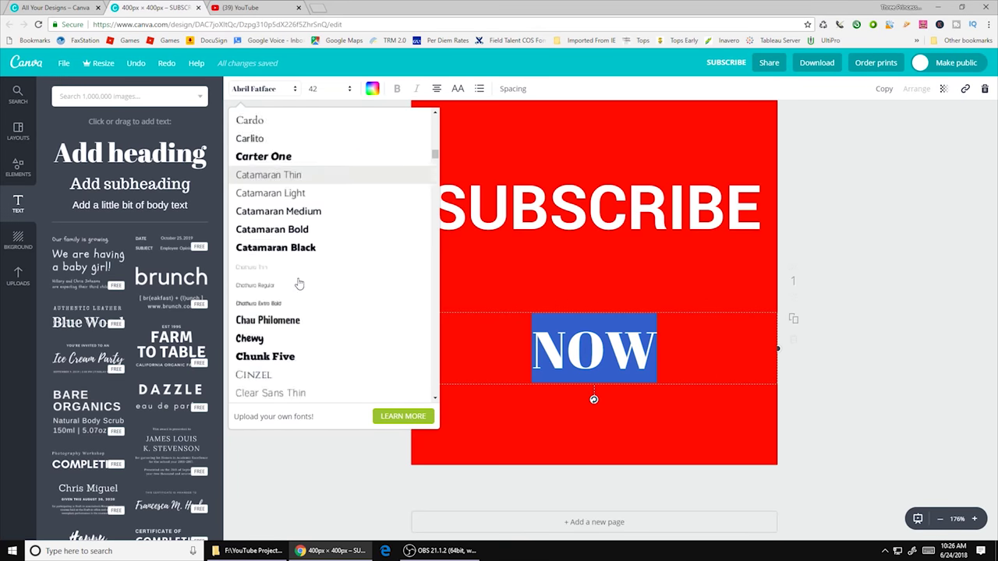
scroll(296, 283, down, 20)
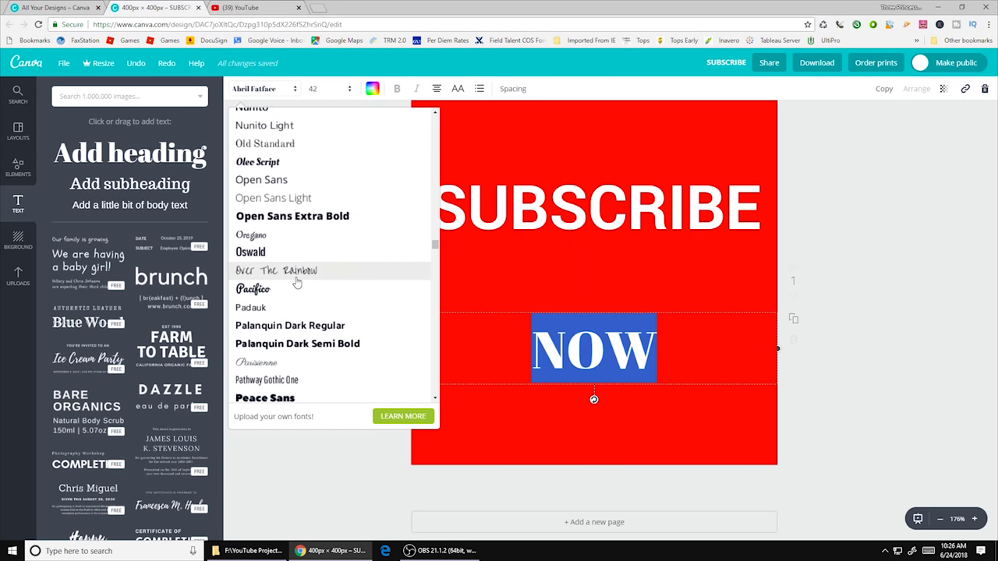
scroll(296, 282, down, 15)
click(265, 238)
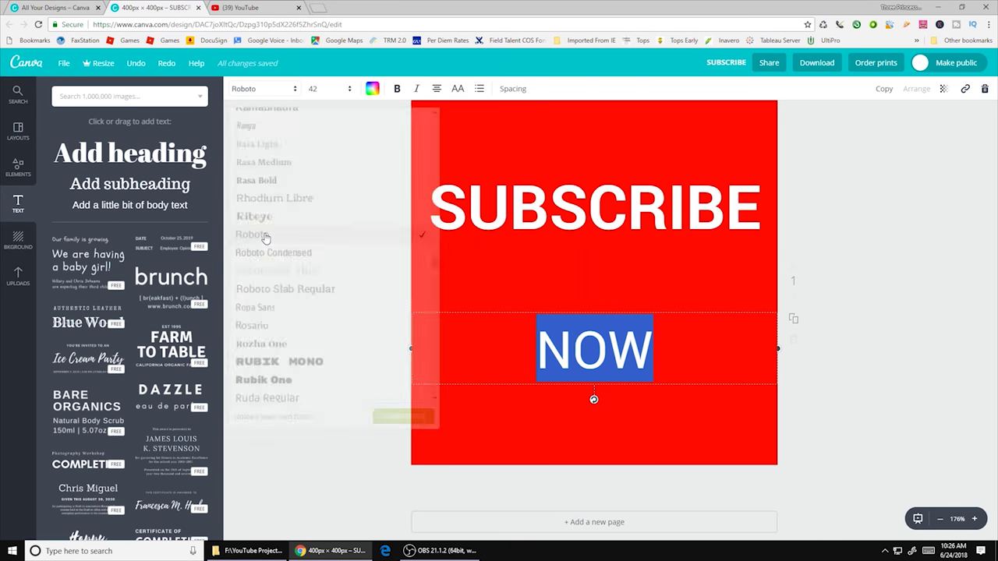
click(397, 89)
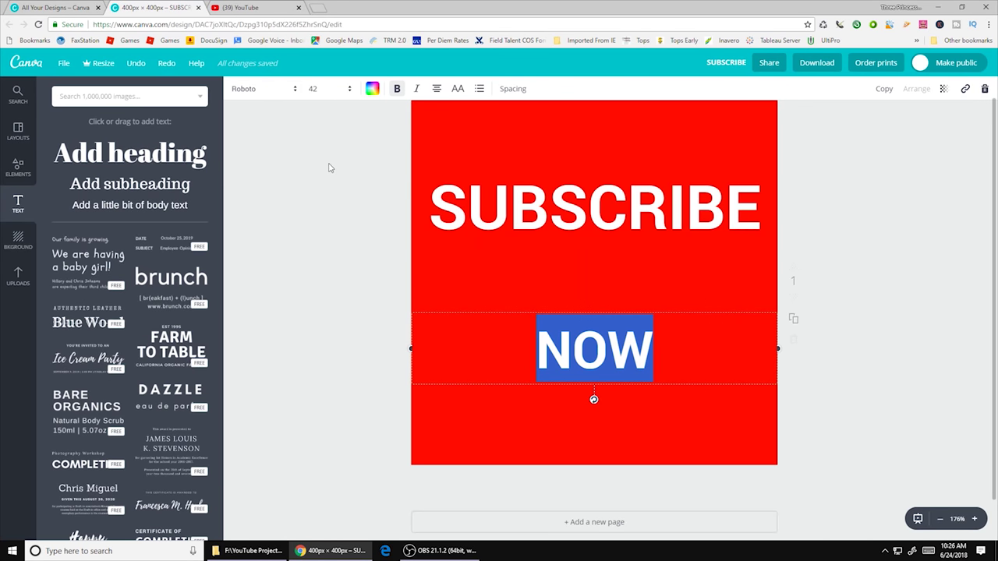
click(316, 89)
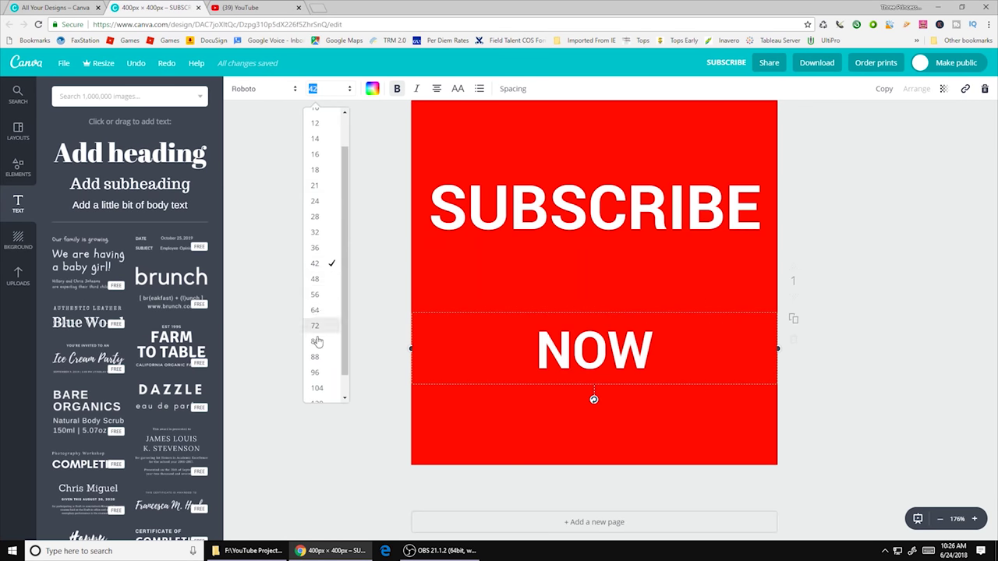
click(317, 388)
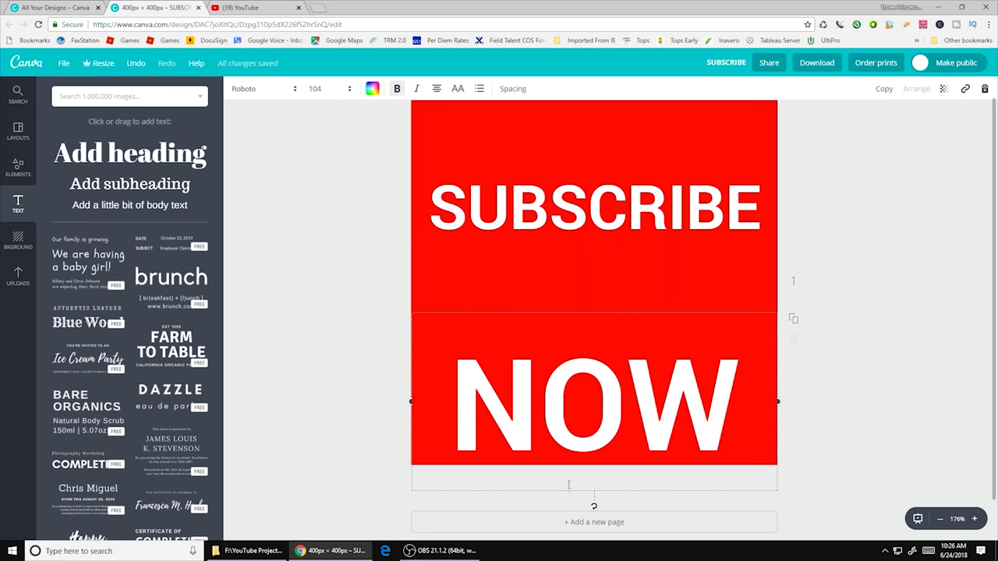
drag(632, 312, 622, 268)
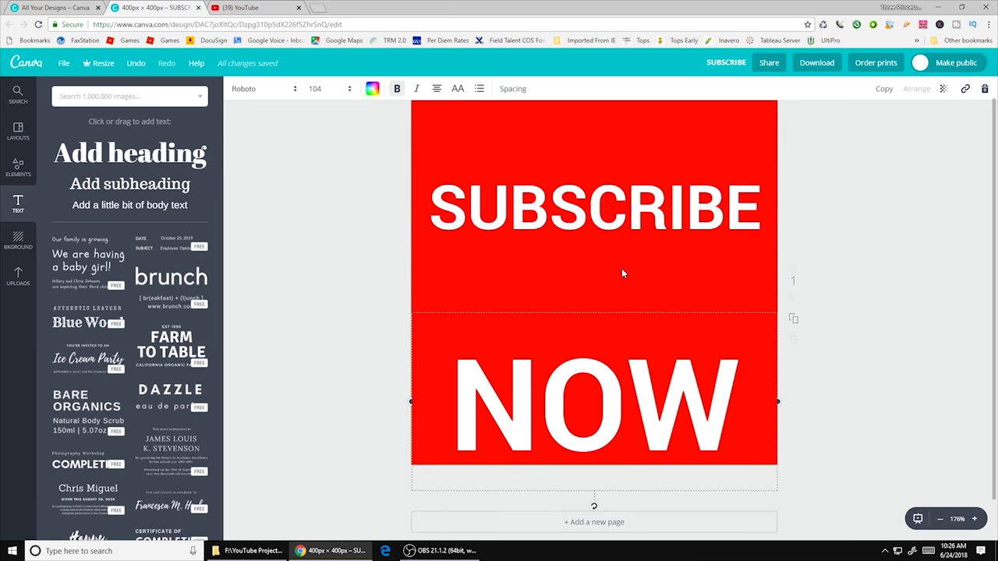
key(Escape)
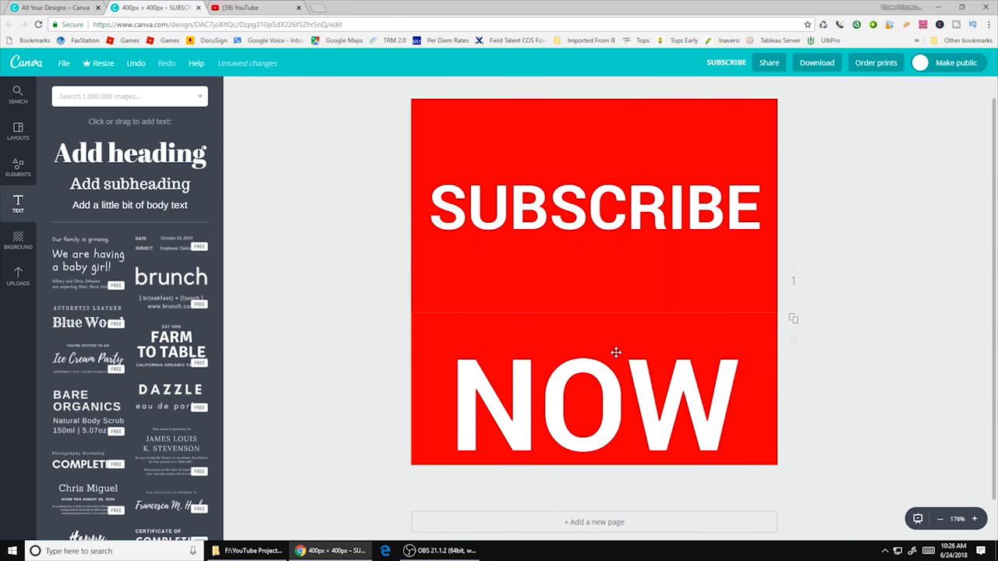
drag(616, 353, 616, 292)
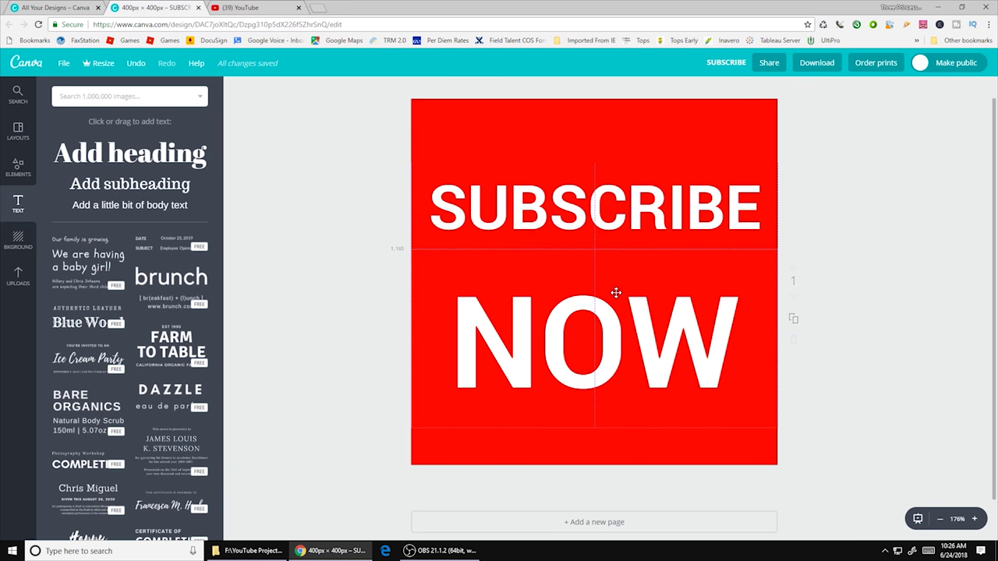
drag(616, 292, 616, 292)
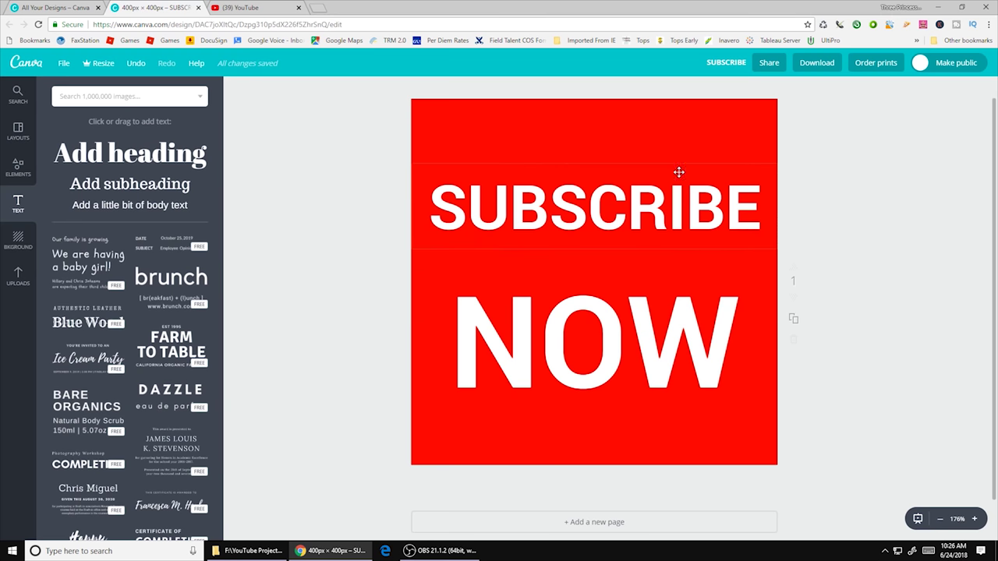
Step: Rename the design to 'SUBSCRIBE Button'
click(732, 69)
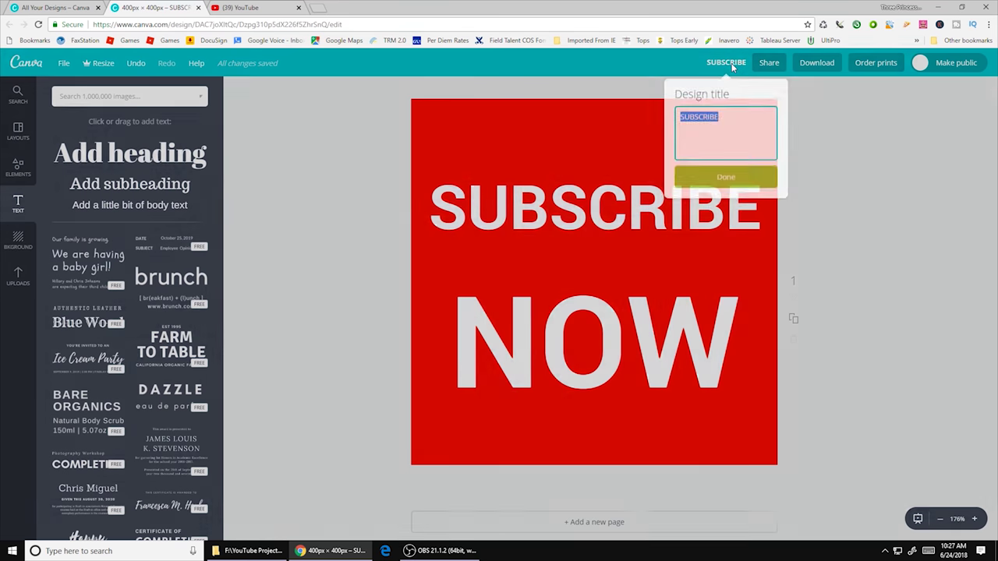
click(739, 122)
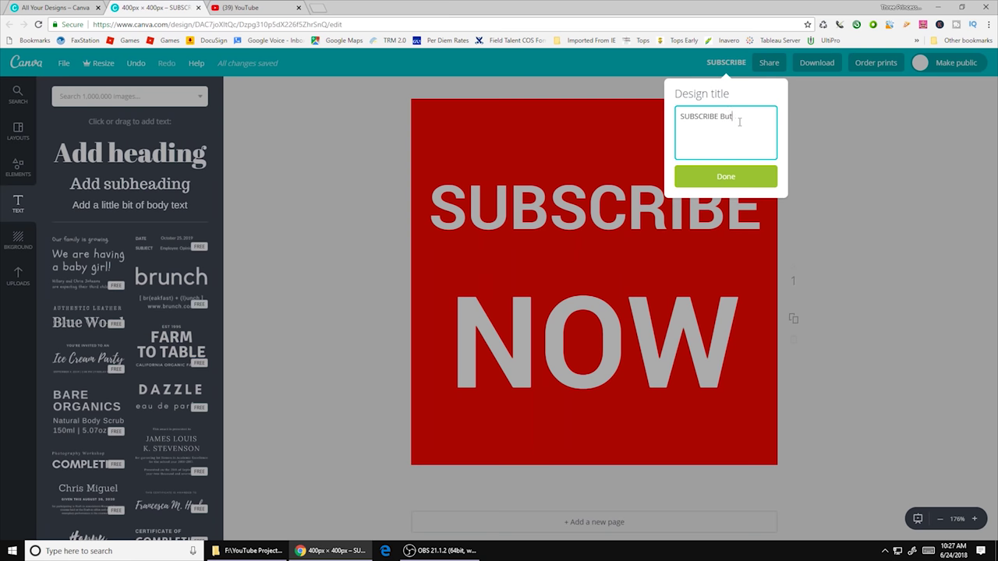
click(725, 178)
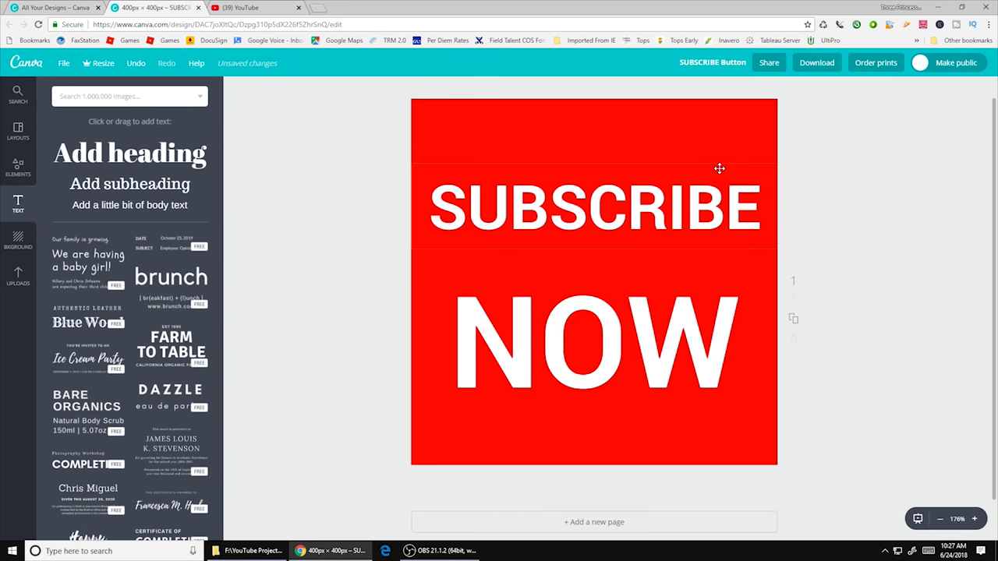
Step: Download the design as a PNG file
click(819, 64)
click(828, 118)
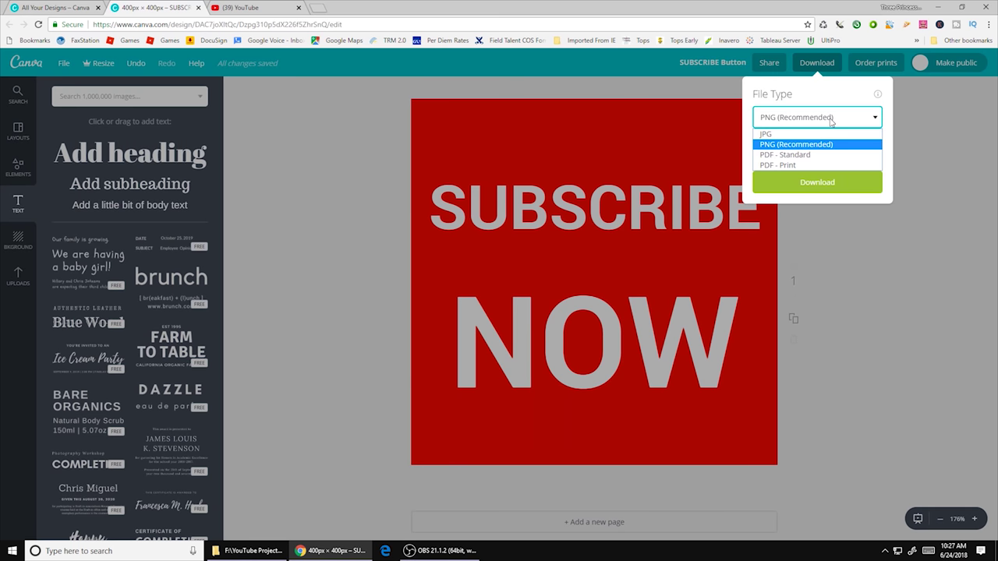
click(799, 145)
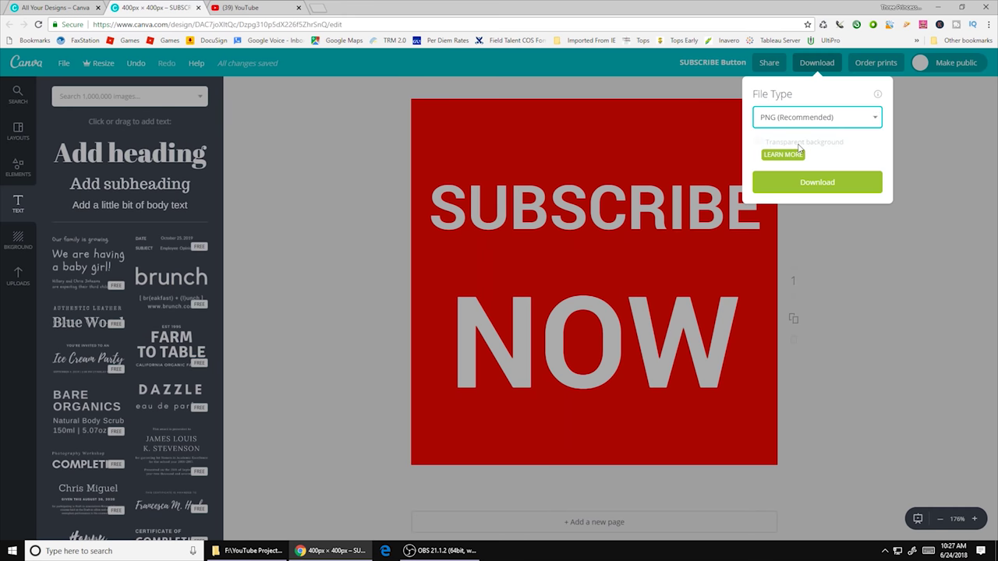
click(811, 185)
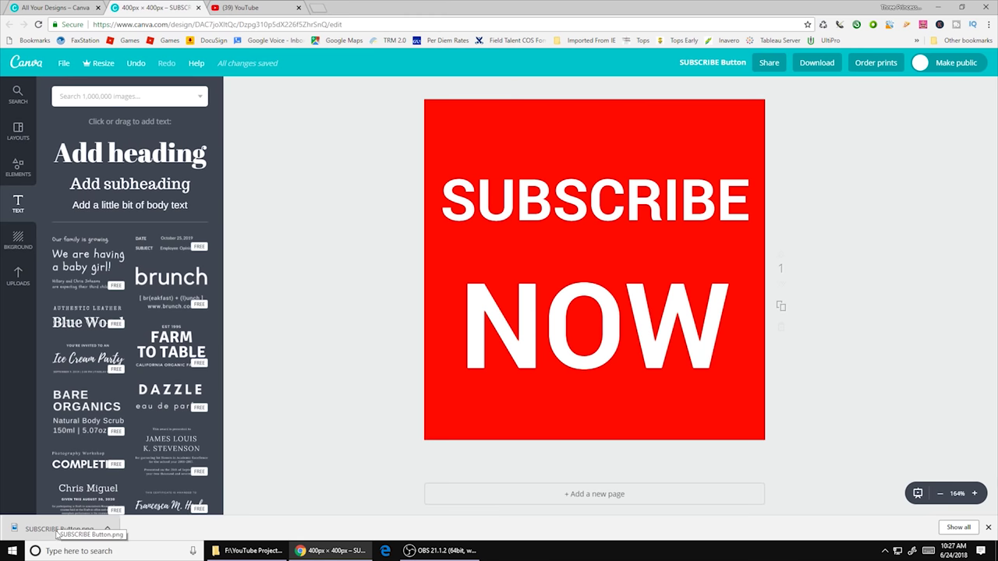
Step: Copy the downloaded SUBSCRIBE Button.png into F:\YouTube Projects\Watermark, replacing the older copy
click(108, 530)
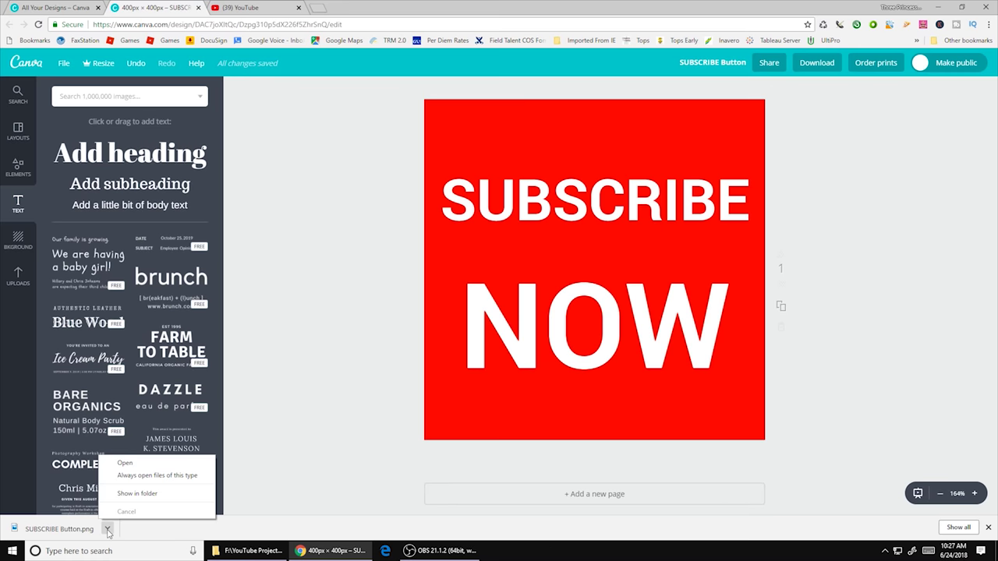
click(137, 494)
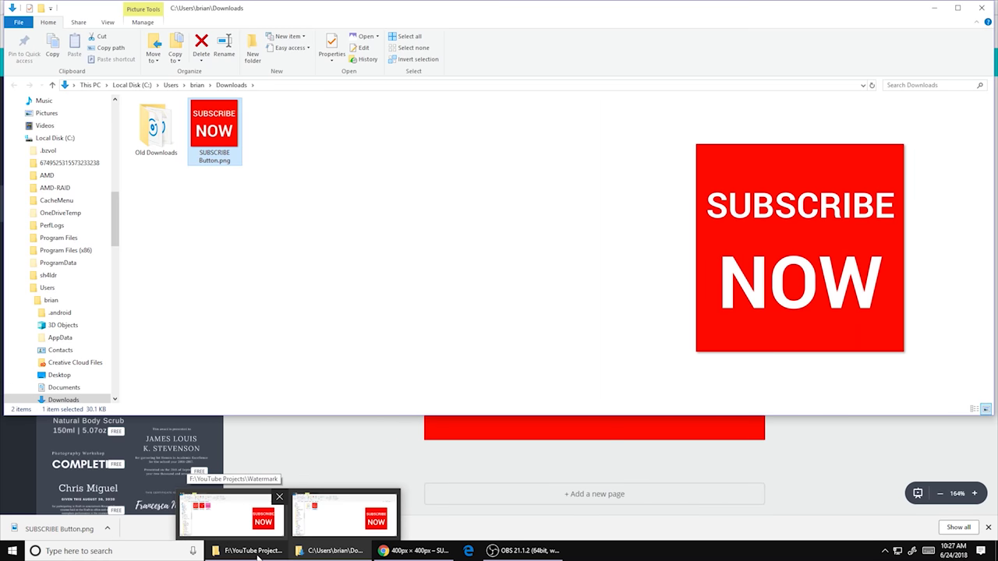
click(257, 552)
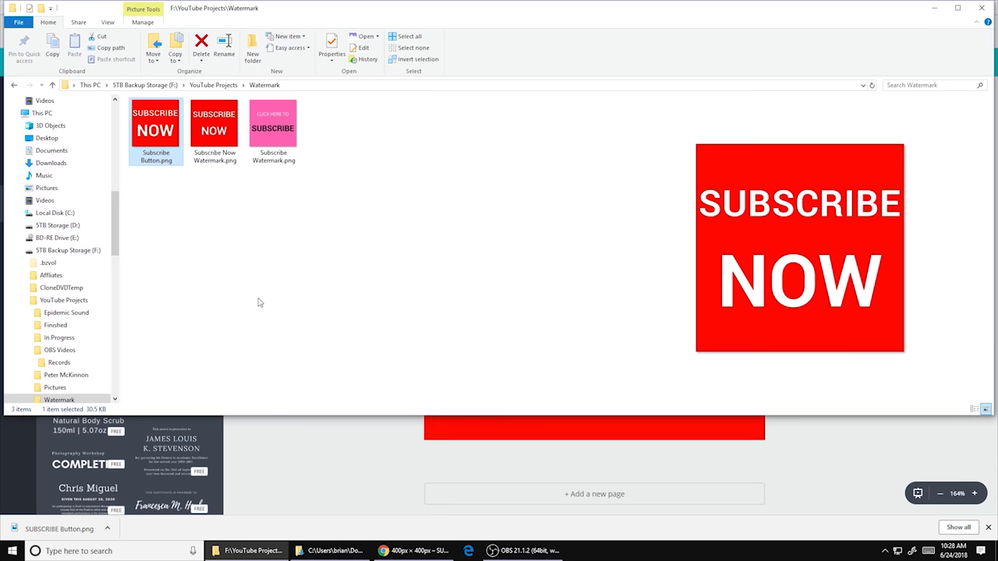
click(323, 548)
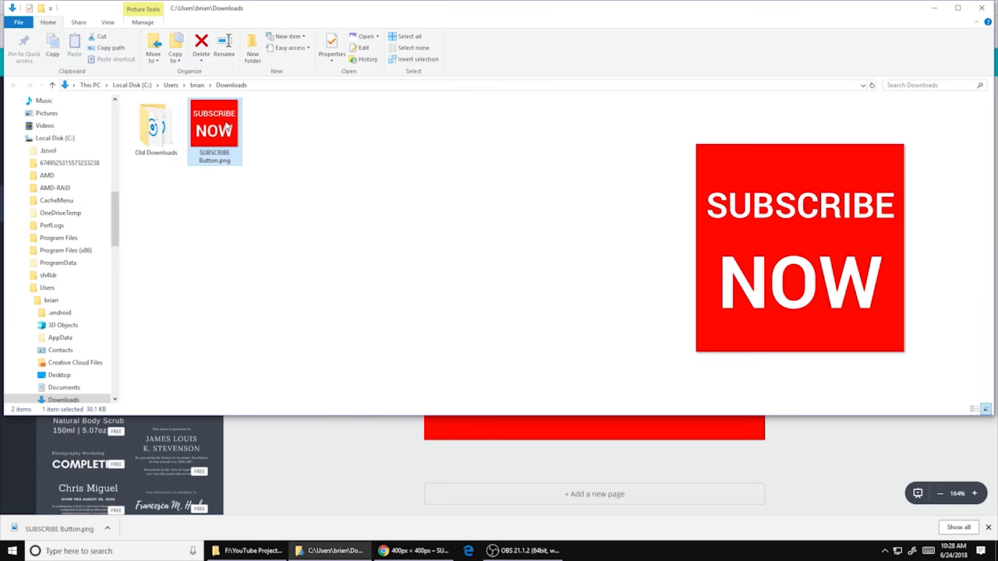
drag(227, 129, 333, 197)
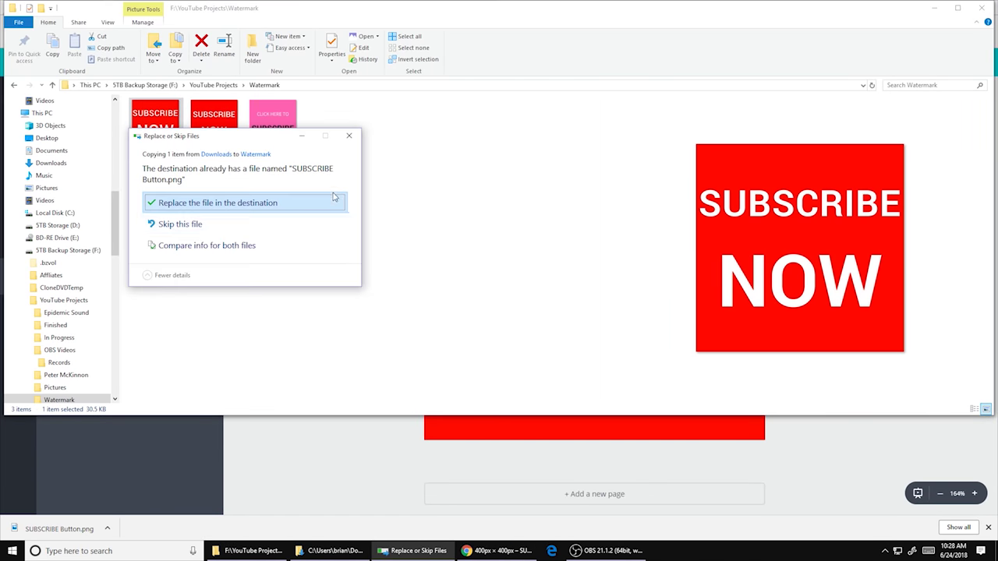
click(194, 204)
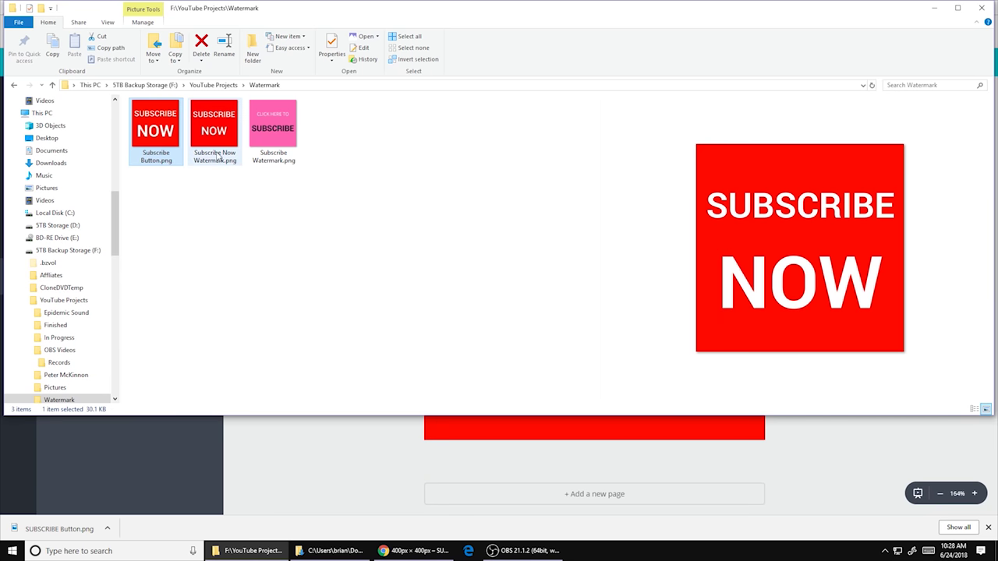
mouse_move(422, 555)
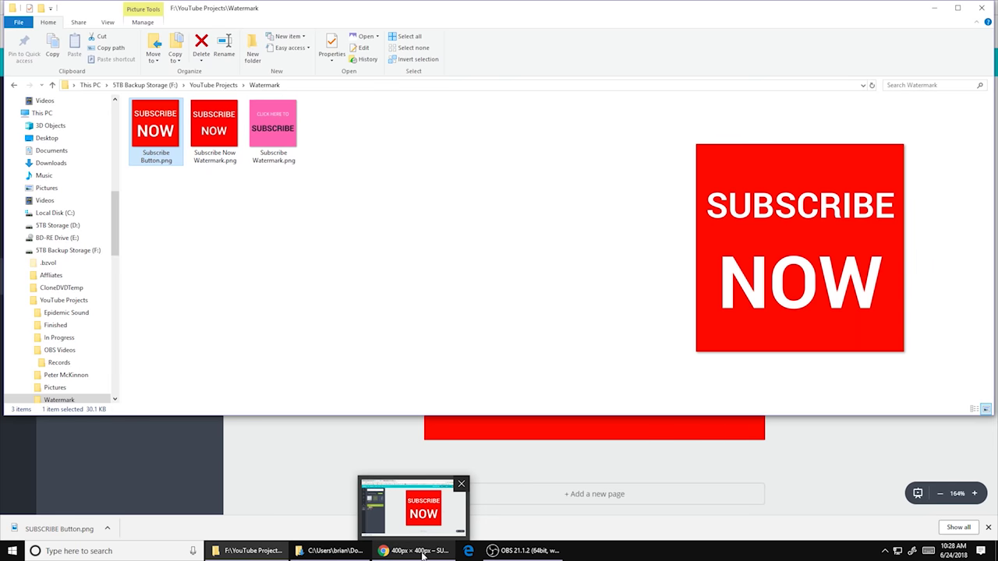
click(421, 551)
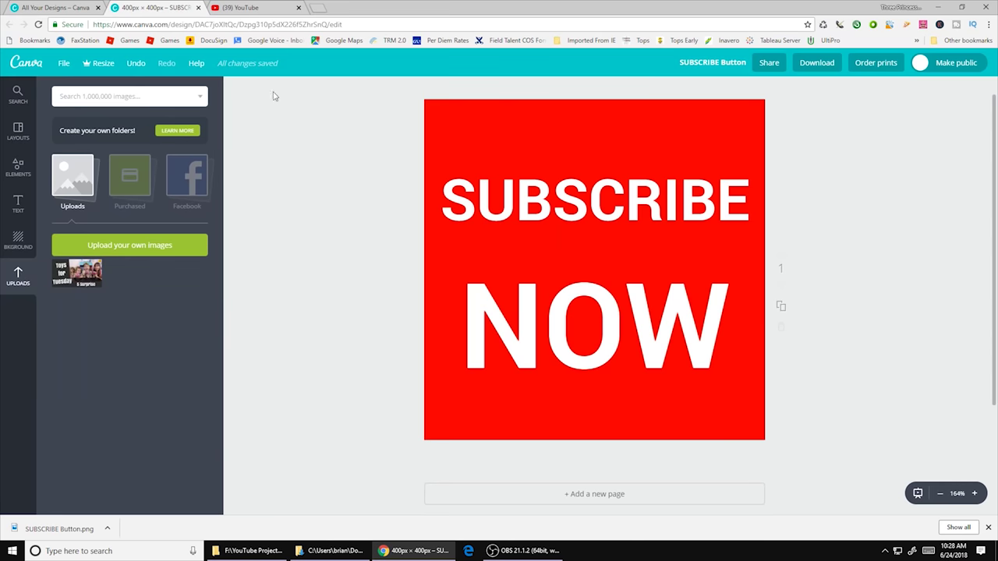
Step: Upload Subscribe Button.png as the YouTube channel's branding watermark and save it
click(258, 7)
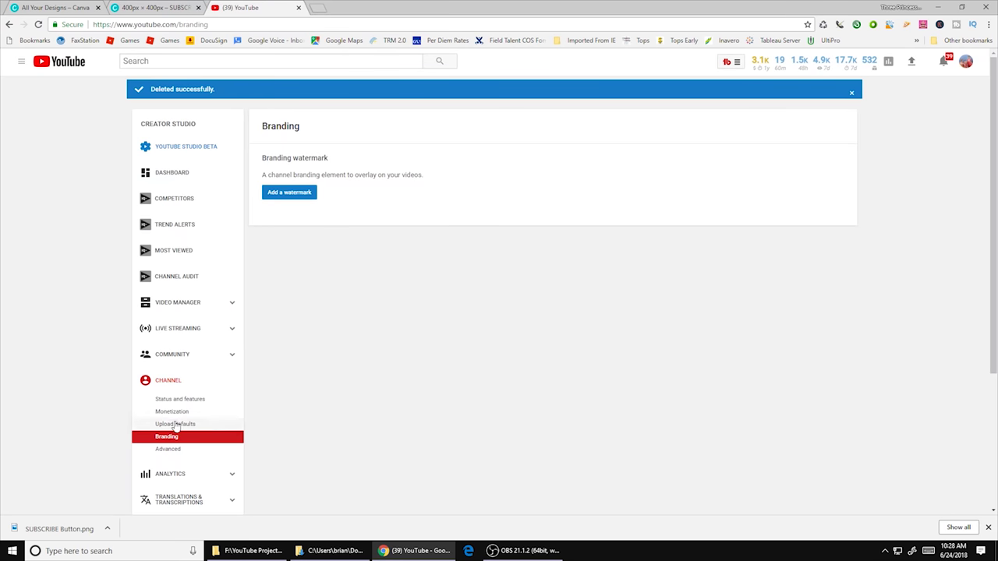
click(297, 193)
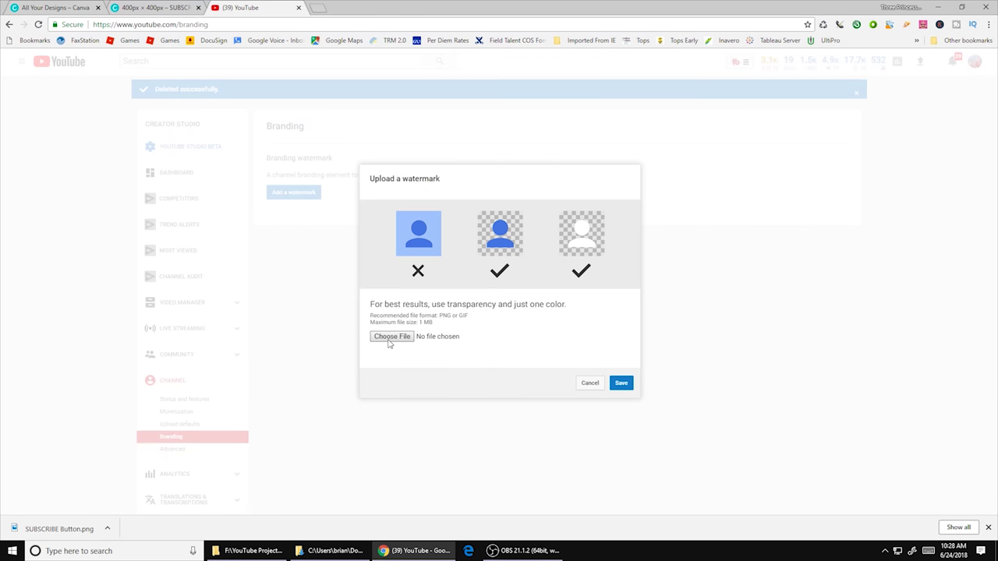
click(391, 337)
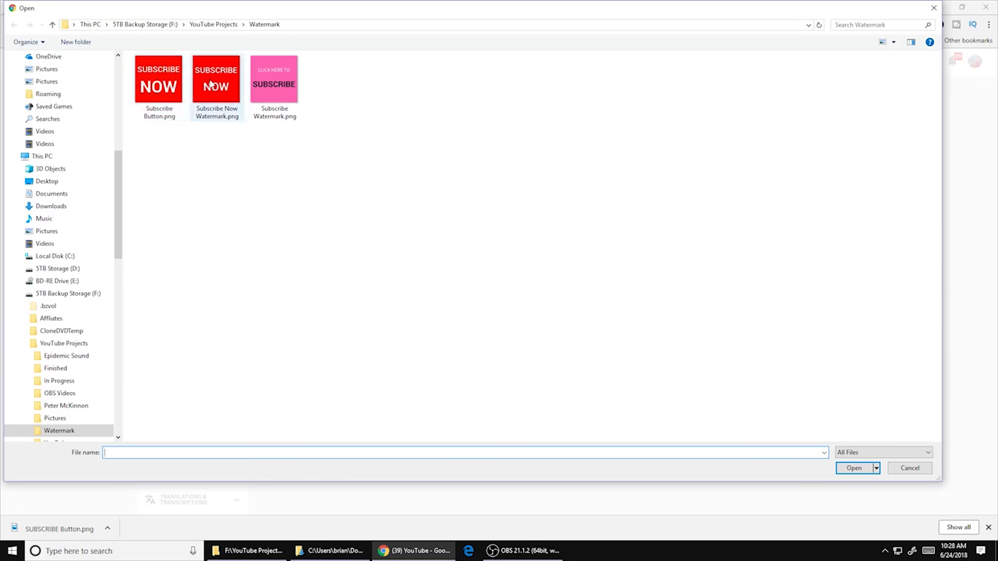
double_click(156, 85)
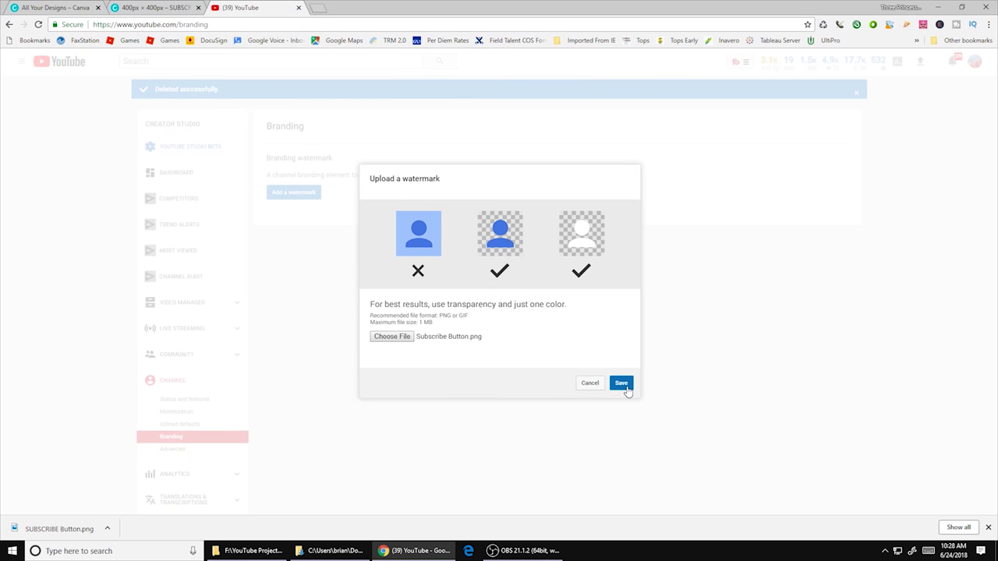
click(621, 383)
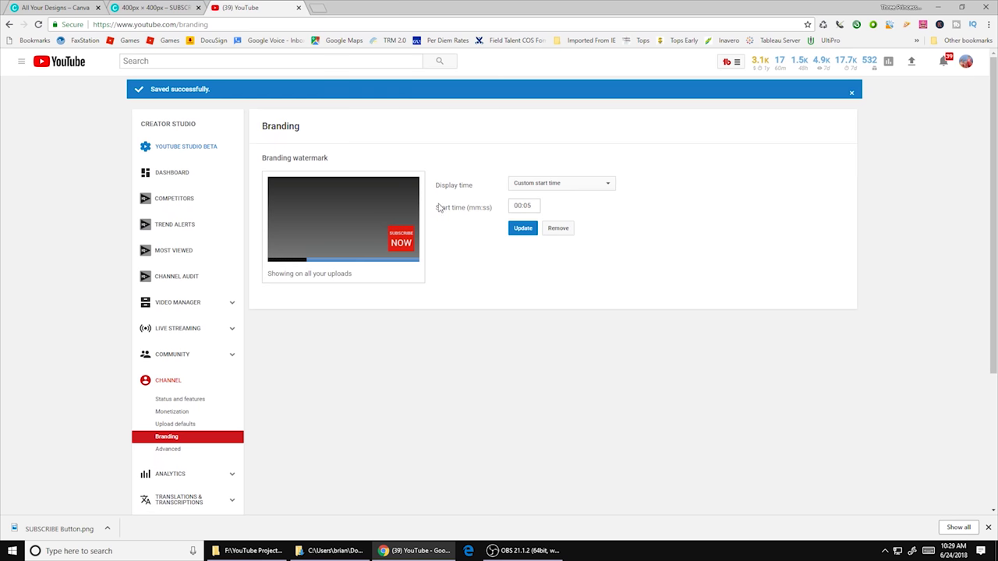
Step: Change the watermark display time from the 00:05 custom start to Entire video
click(568, 187)
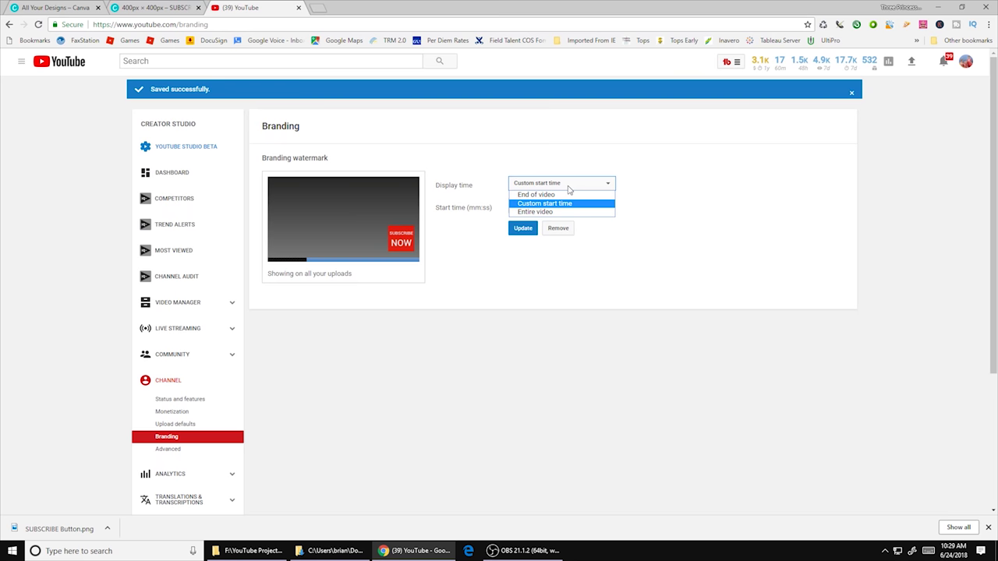
click(550, 212)
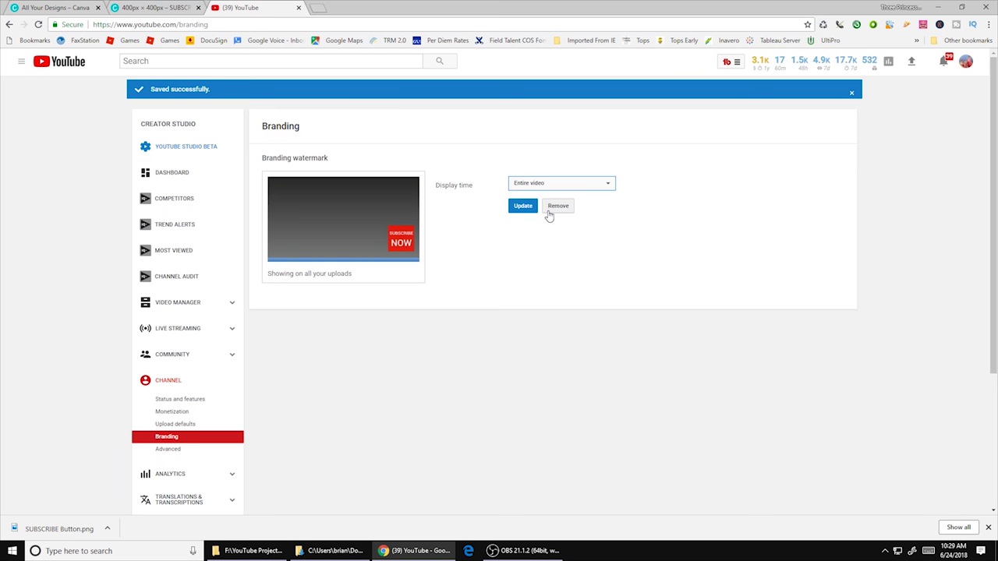
click(522, 206)
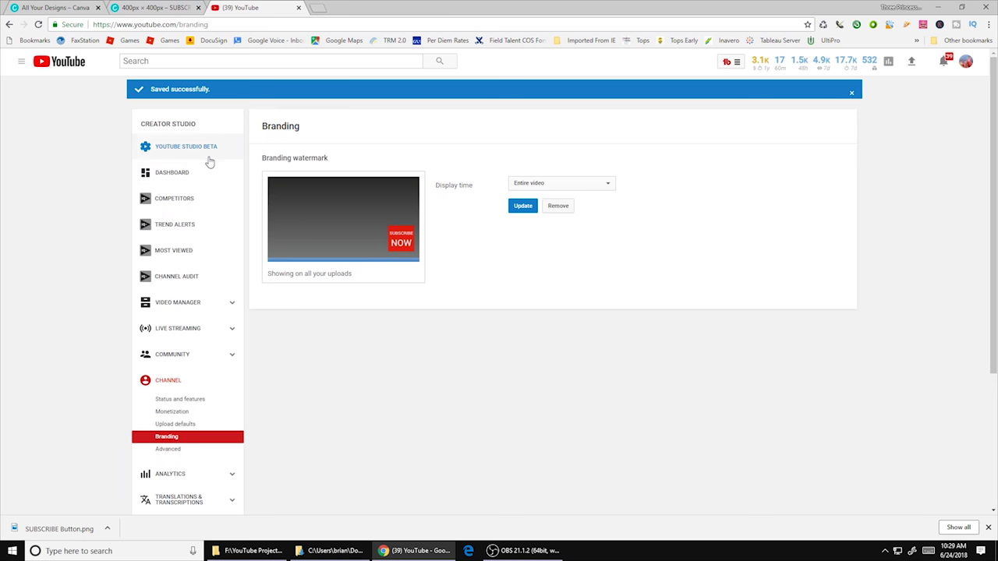
Step: Play the 'Jurassic World Fallen Kingdom Kinder Eggs' video to check the red SUBSCRIBE NOW watermark
click(173, 174)
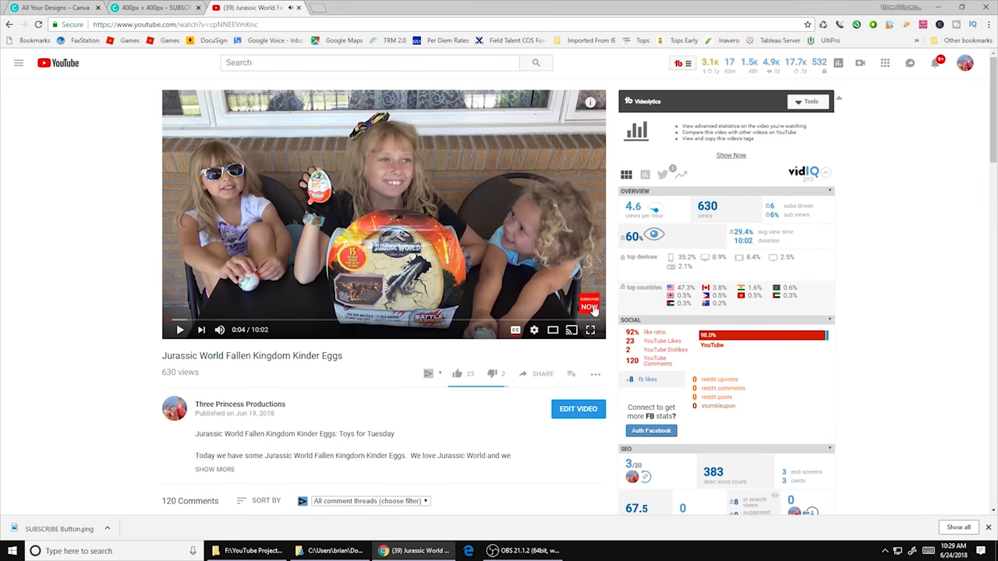